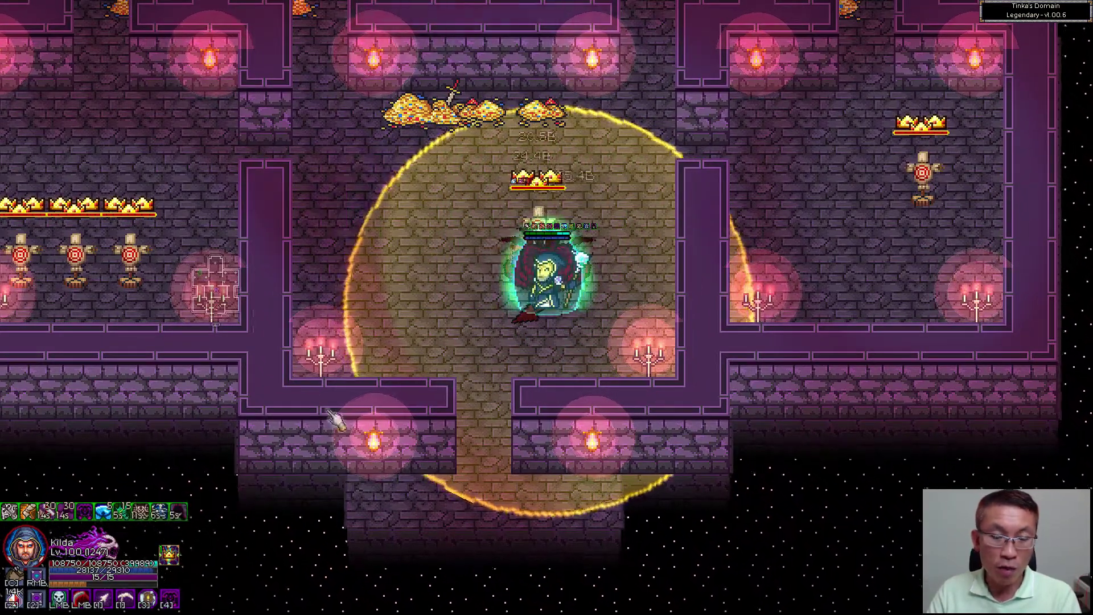
# - Check the character's stats and the Reaper skill tree during a damage test on the training dummy
pyautogui.press('s')
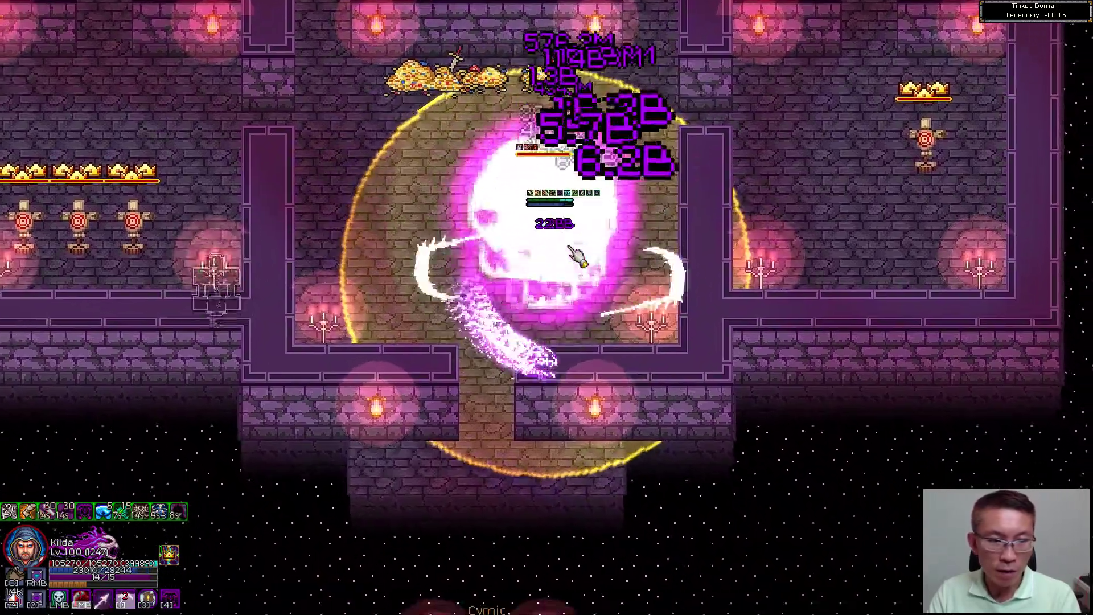
pyautogui.press('c')
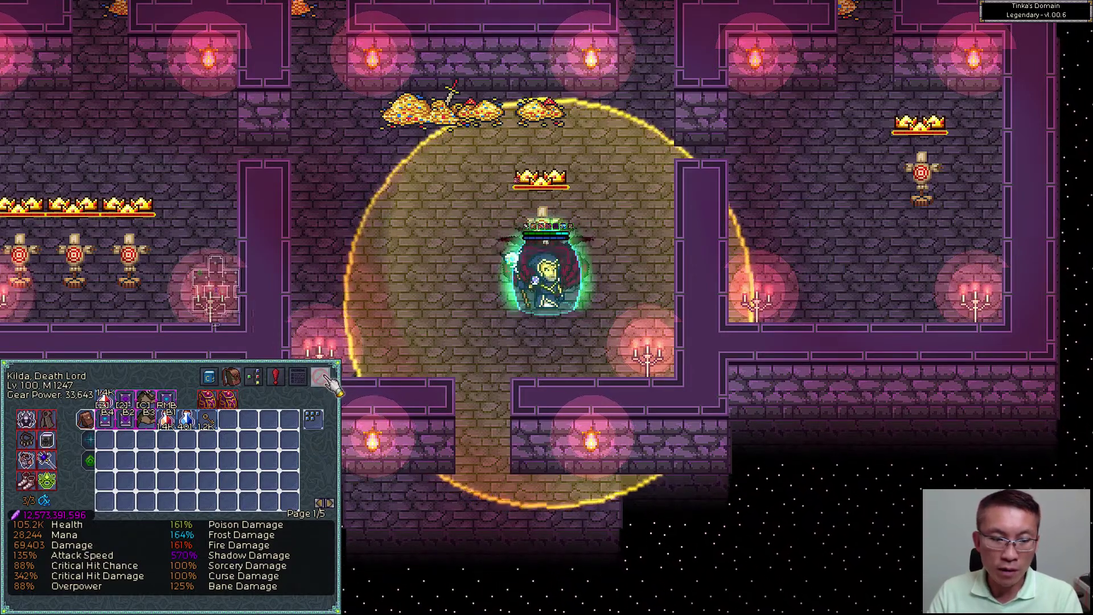
pyautogui.press('k')
pyautogui.moveTo(263, 527)
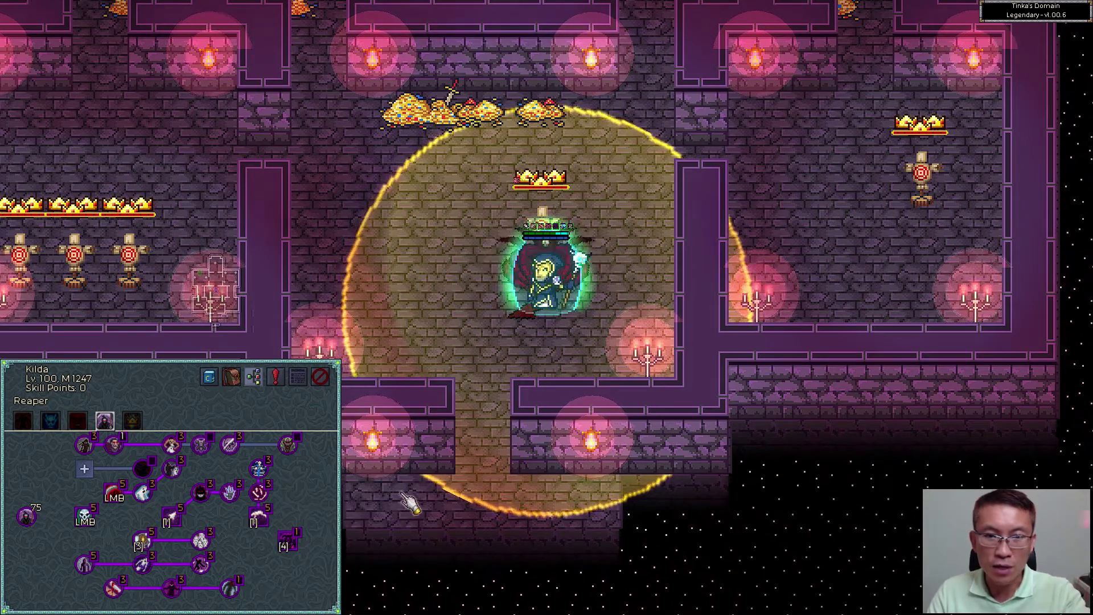
pyautogui.press('k')
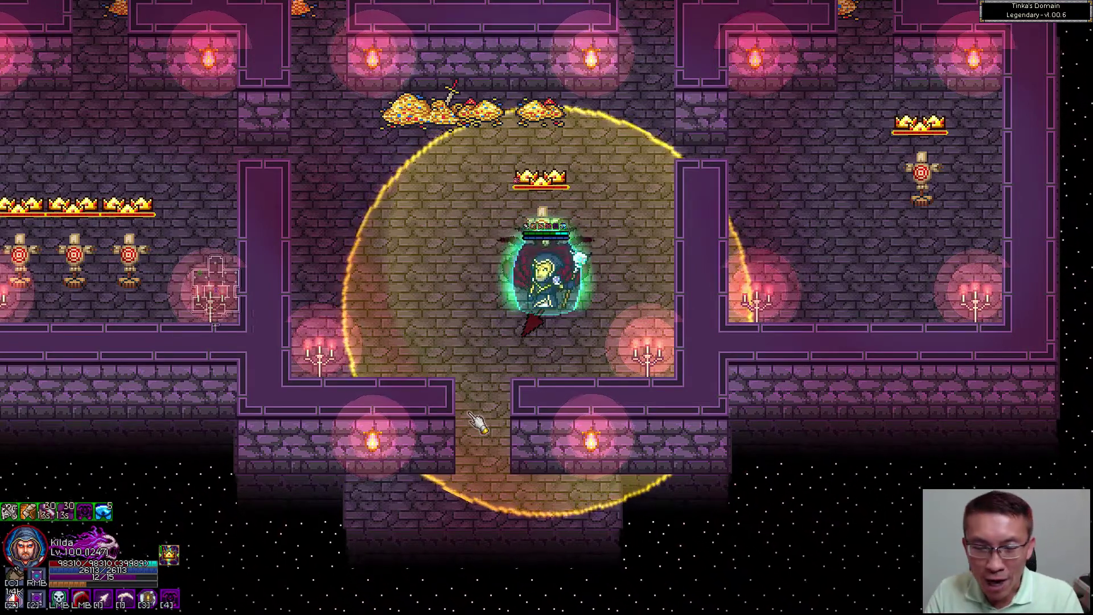
# - Switch to the Chronicon Warlock Thorns Theorycrafting spreadsheet and review the base stats and Bone Scythe rows under Before Buffs (1246 Mastery, no ult)
pyautogui.hotkey('alt', 'Tab')
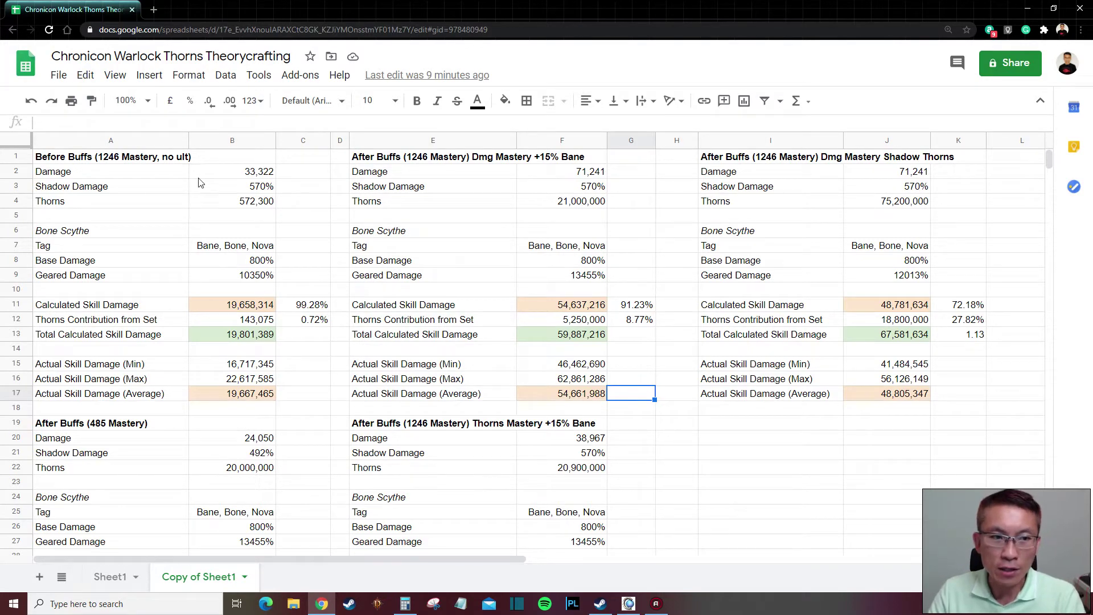
pyautogui.click(140, 176)
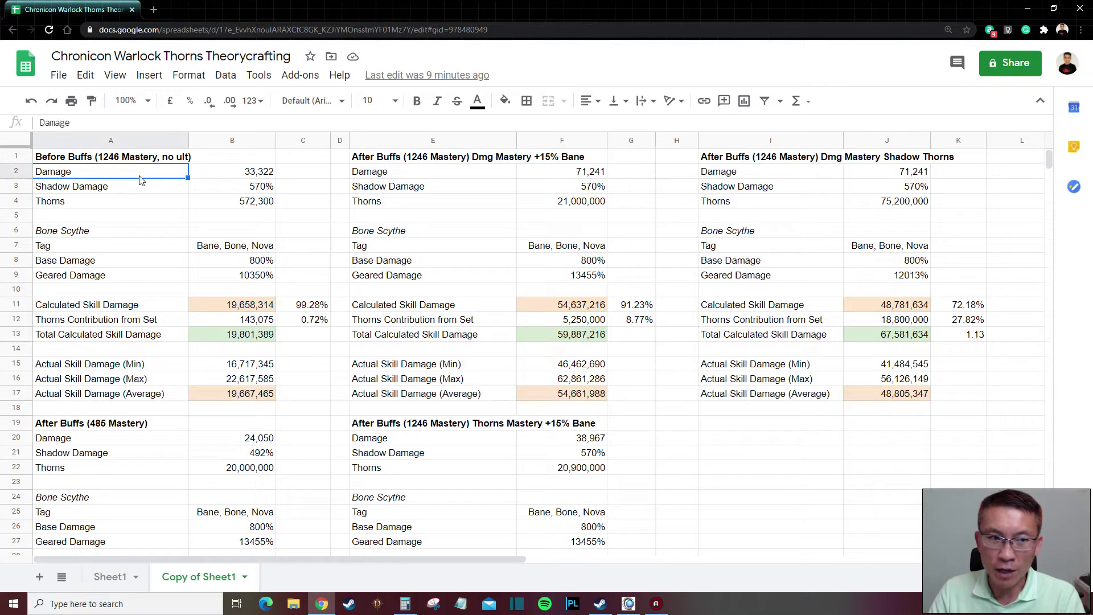
pyautogui.click(122, 190)
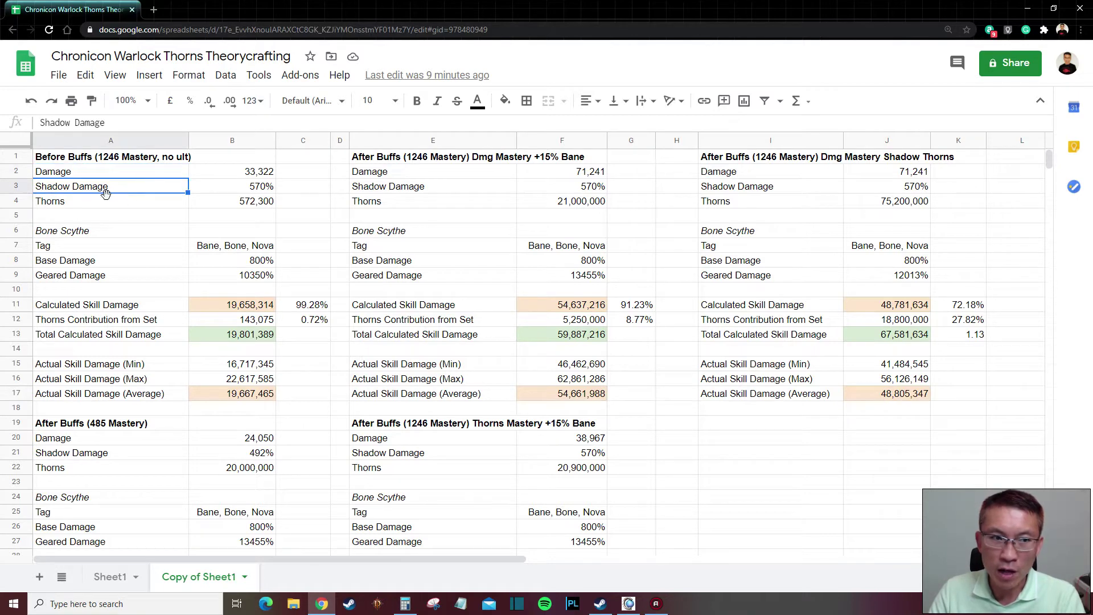
pyautogui.click(99, 204)
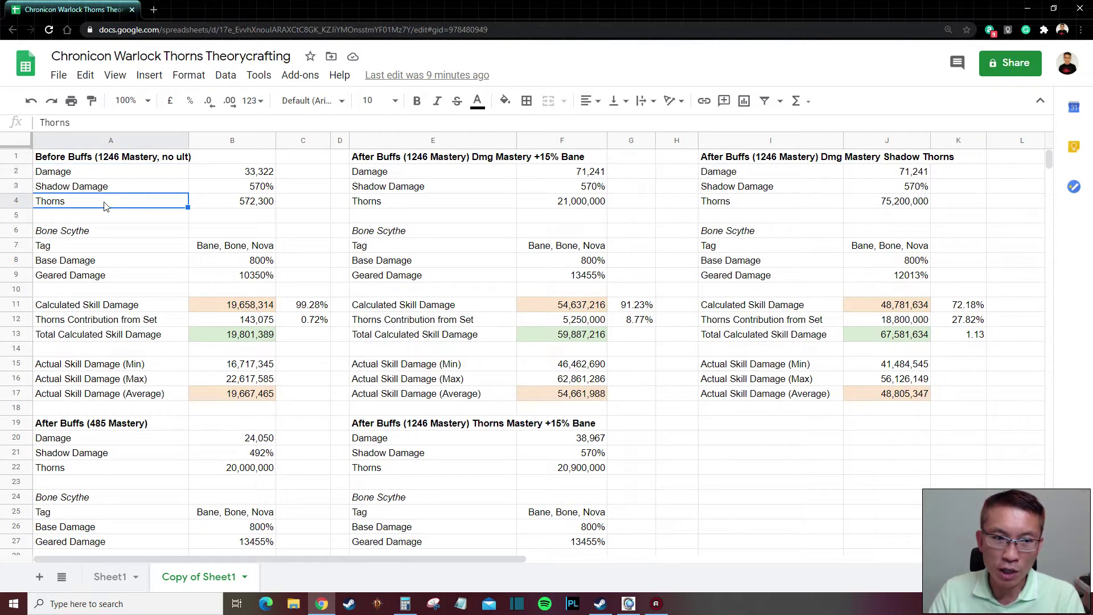
pyautogui.click(99, 249)
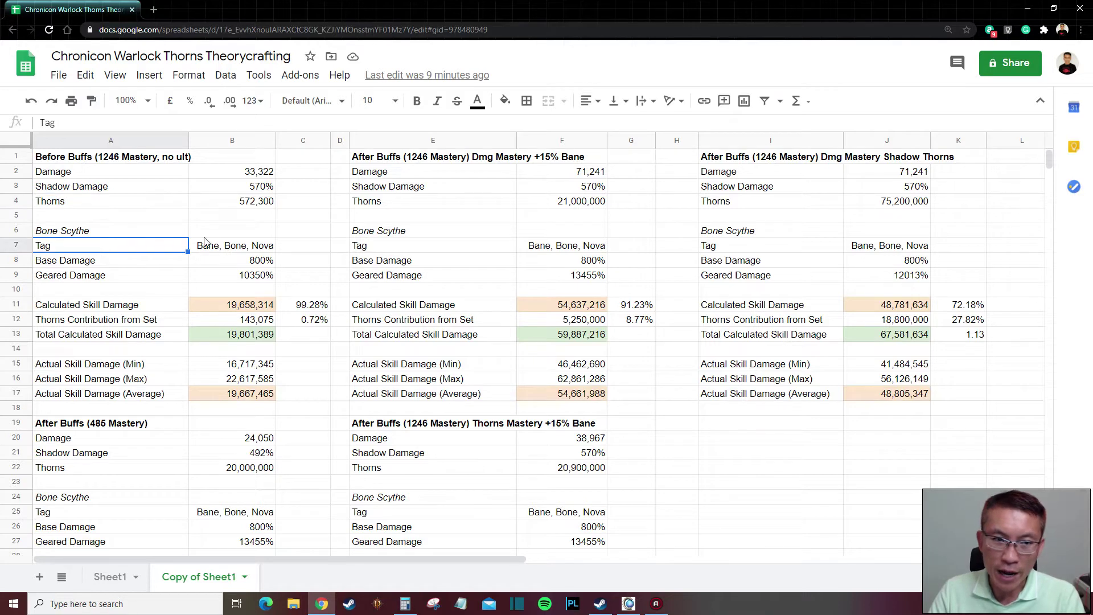
pyautogui.click(124, 261)
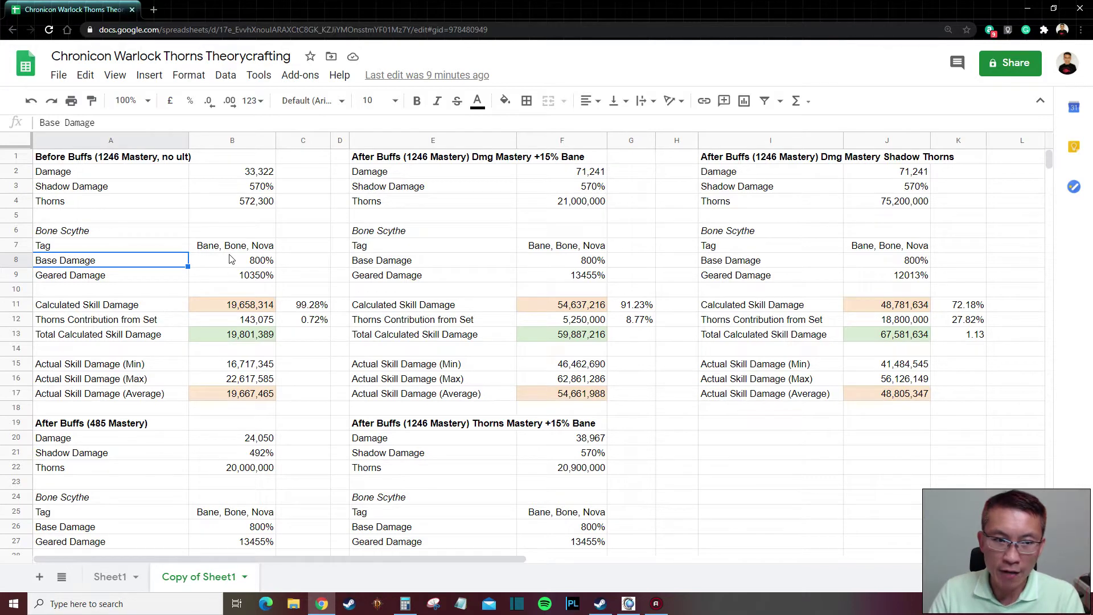
pyautogui.click(138, 279)
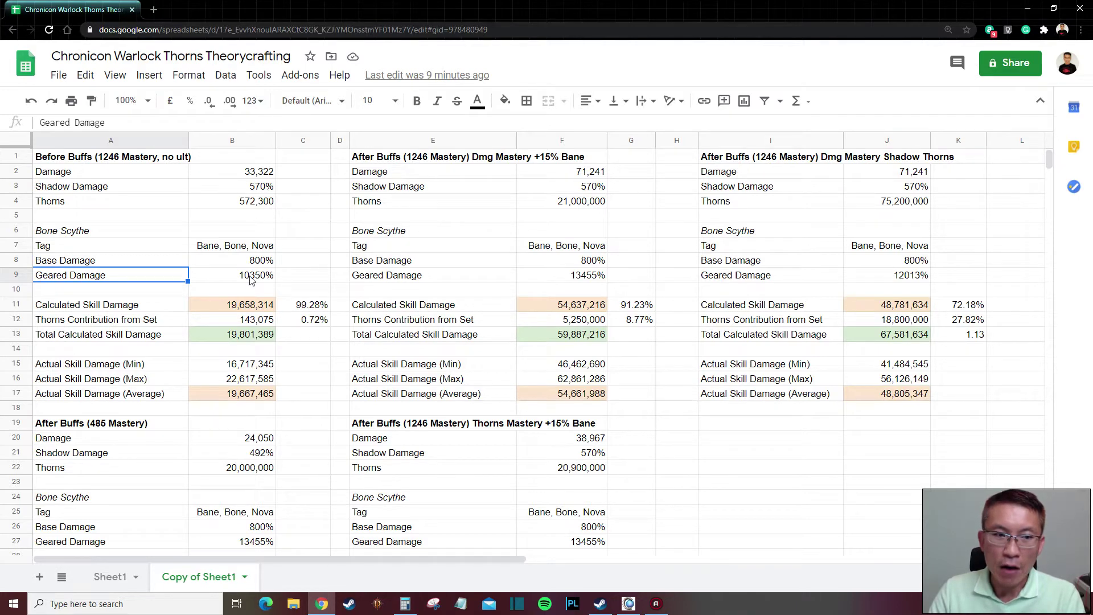
# - Inspect the Before Buffs block's calculated skill damage formula and compare it with the actual minimum, maximum and average damage
pyautogui.click(130, 308)
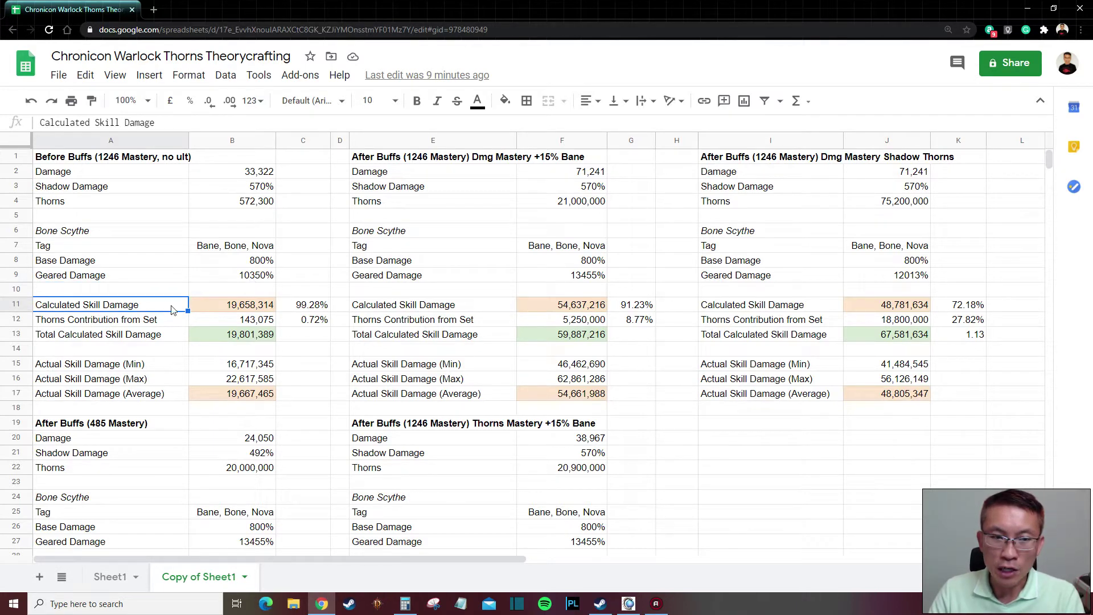
pyautogui.click(245, 306)
pyautogui.click(83, 123)
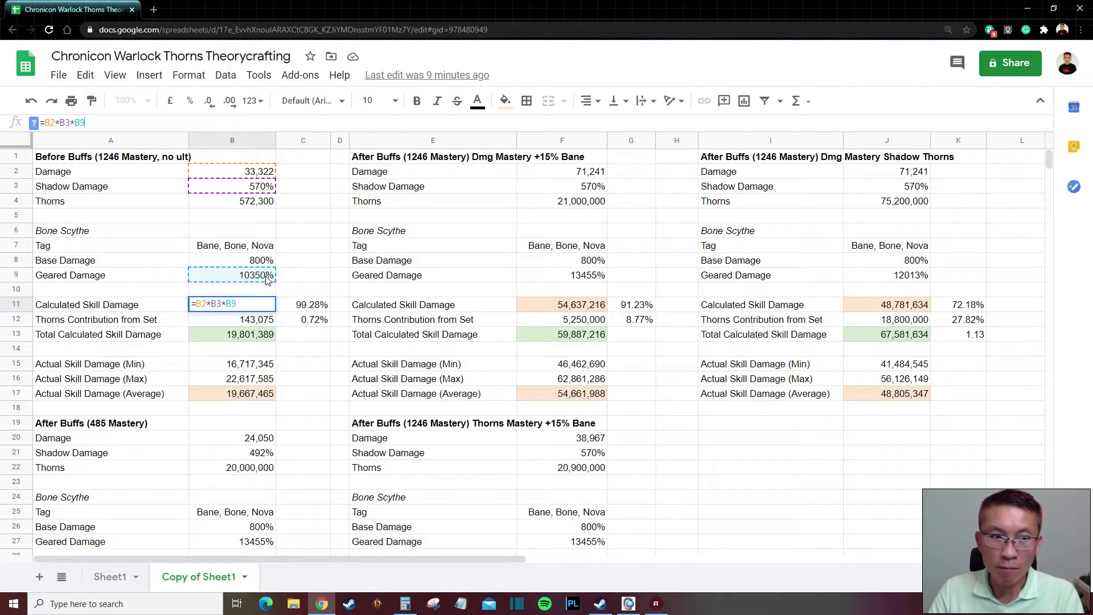
pyautogui.press('Escape')
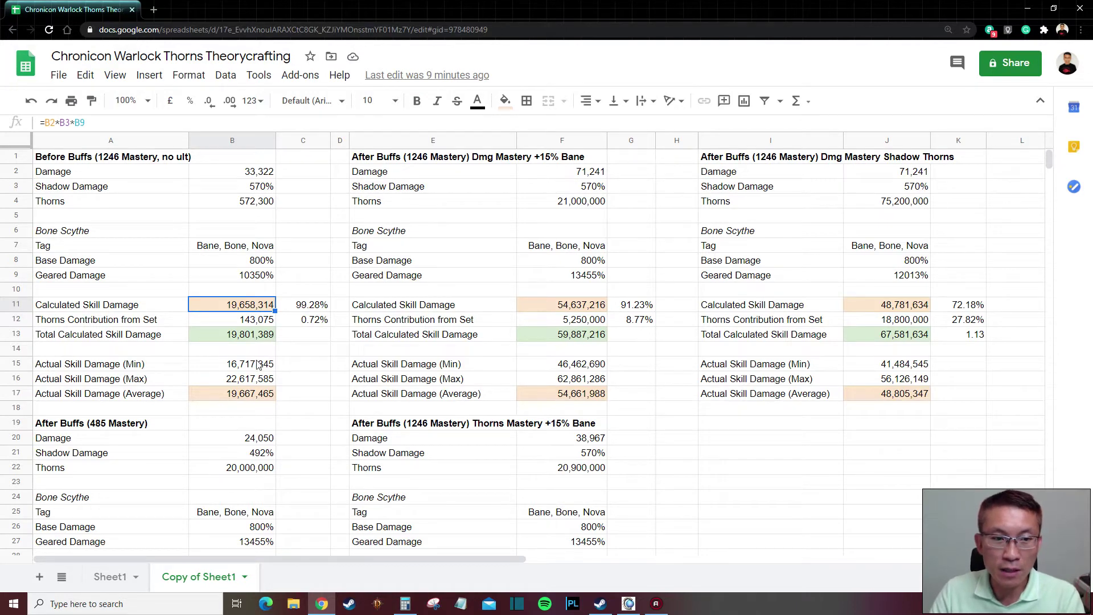
pyautogui.click(227, 364)
pyautogui.click(228, 378)
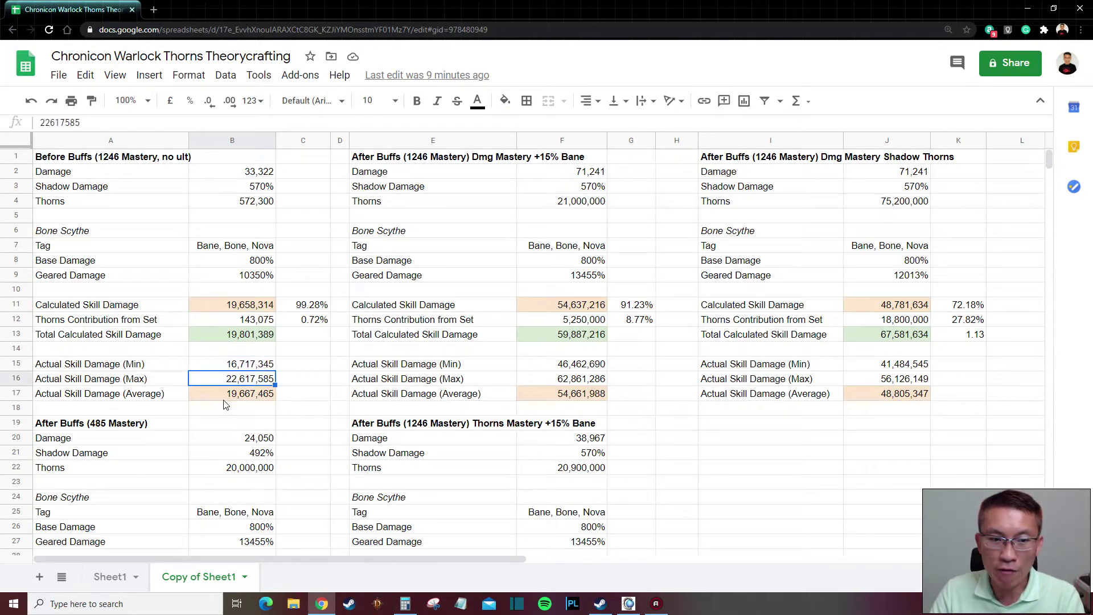
pyautogui.click(236, 397)
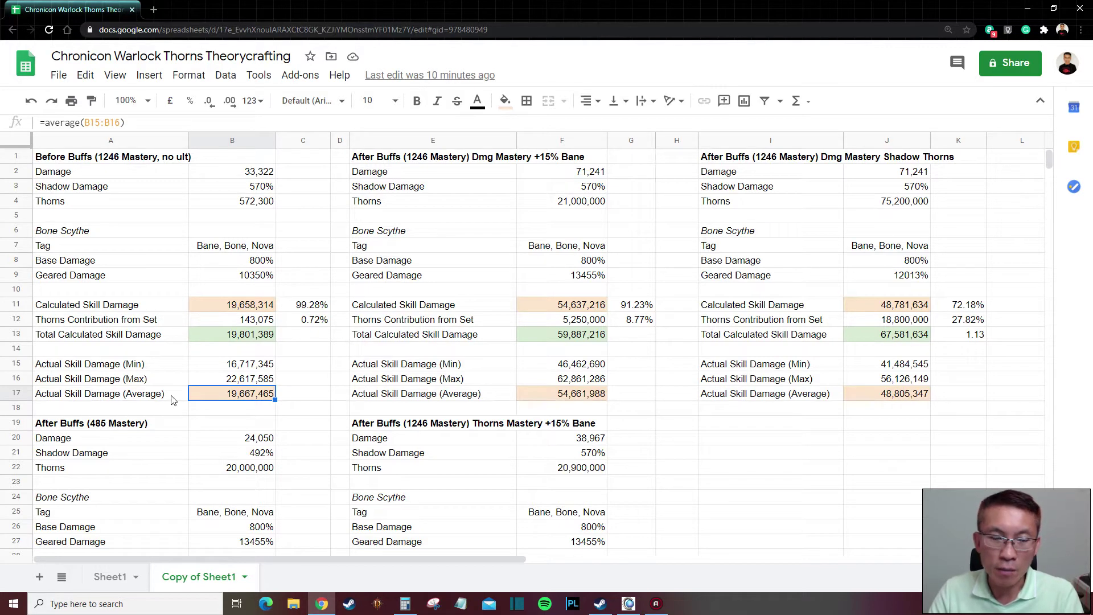
# - Compare the calculated skill damage with the actual average skill damage in the After Buffs (485 Mastery) block
pyautogui.scroll(-4, 173, 401)
pyautogui.click(238, 424)
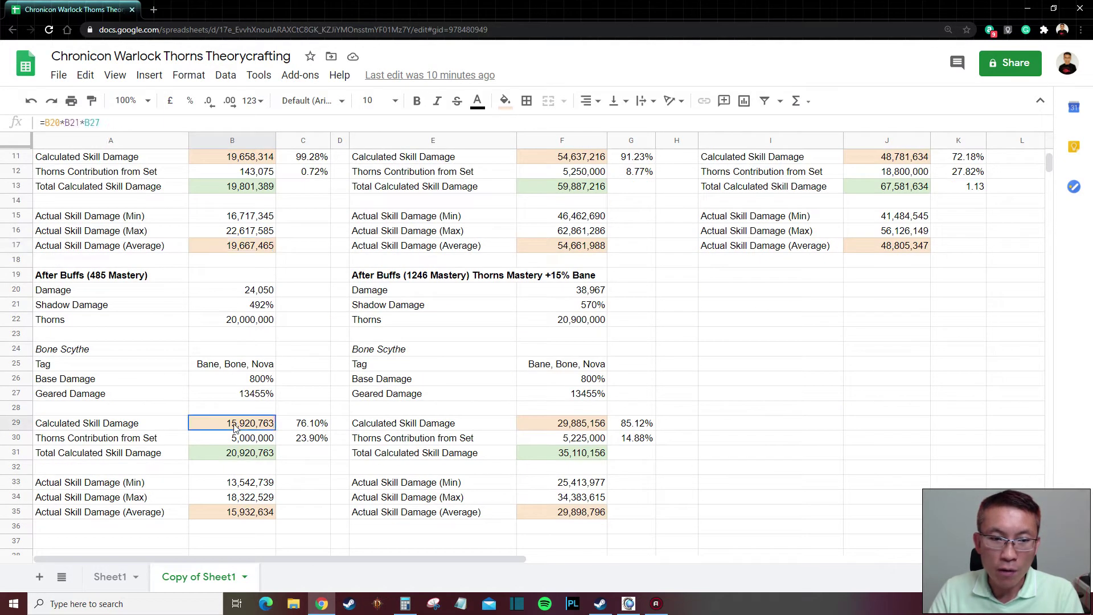
pyautogui.click(253, 512)
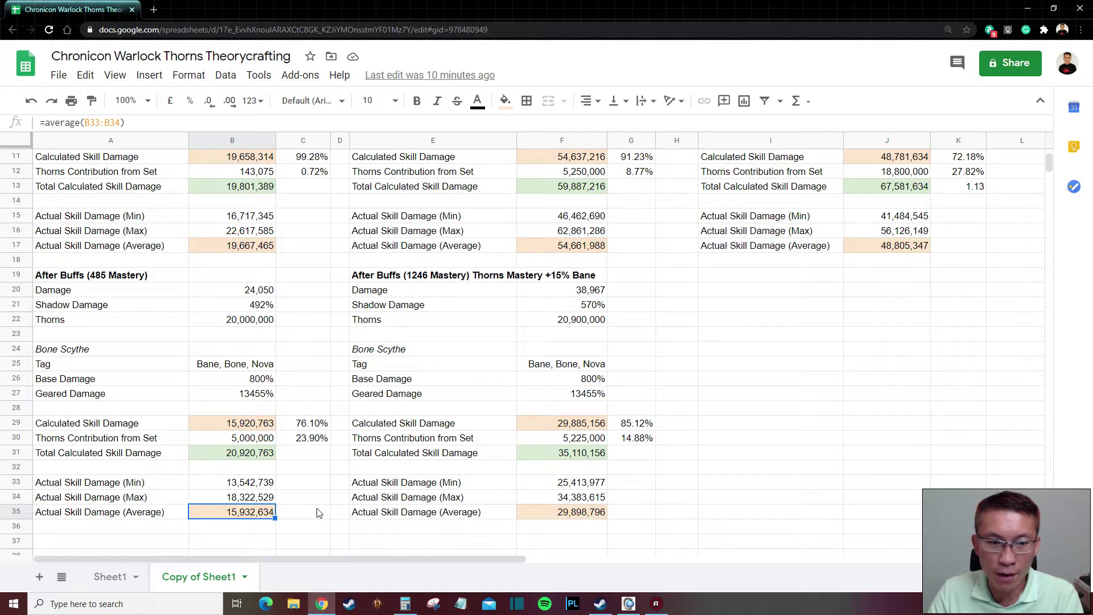
# - Examine calculated skill damage in the After Buffs Dmg Mastery and Thorns Mastery blocks, comparing the latter with its actual average
pyautogui.scroll(5, 296, 273)
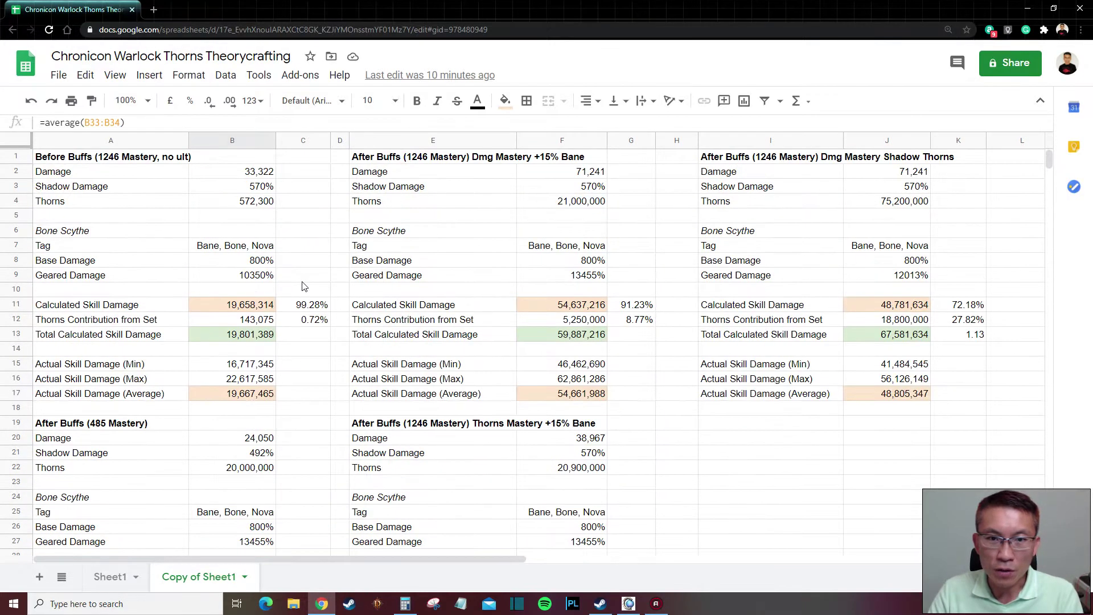
pyautogui.click(586, 306)
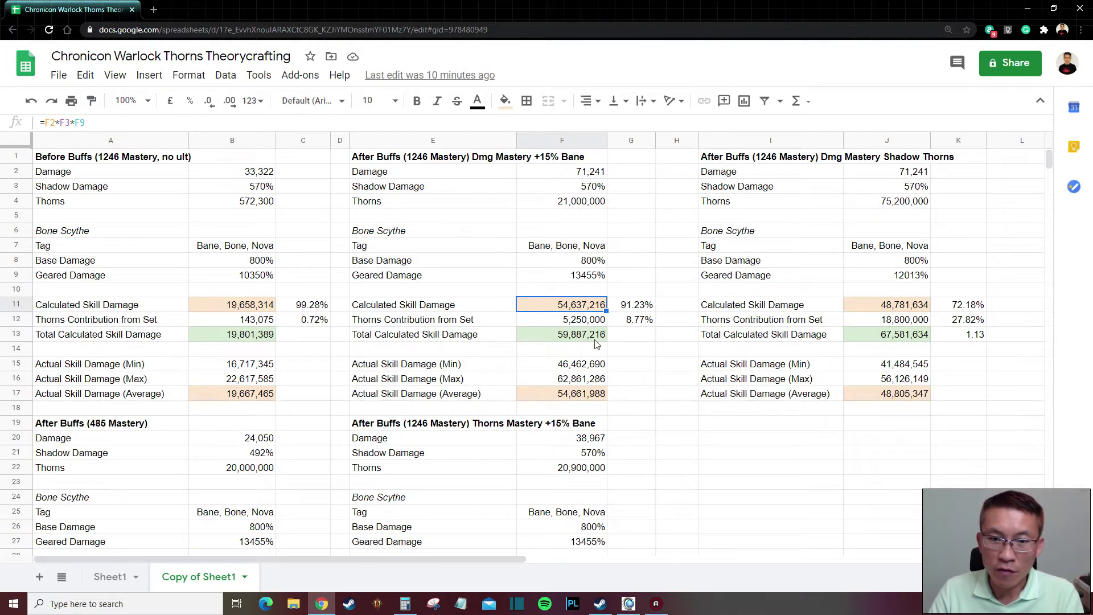
pyautogui.scroll(-5, 582, 397)
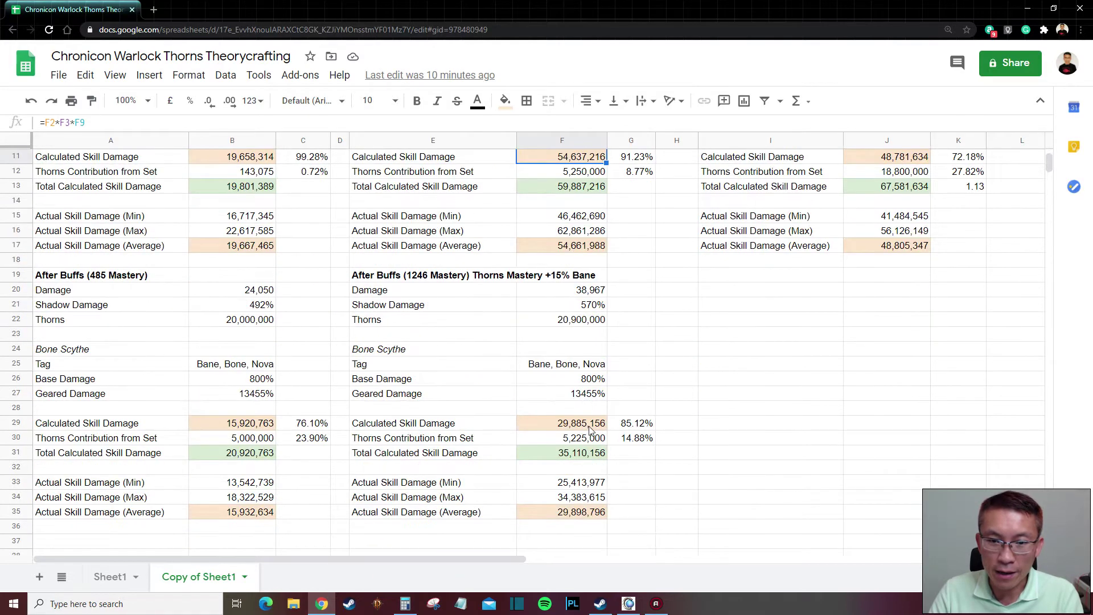
pyautogui.click(590, 428)
pyautogui.click(589, 510)
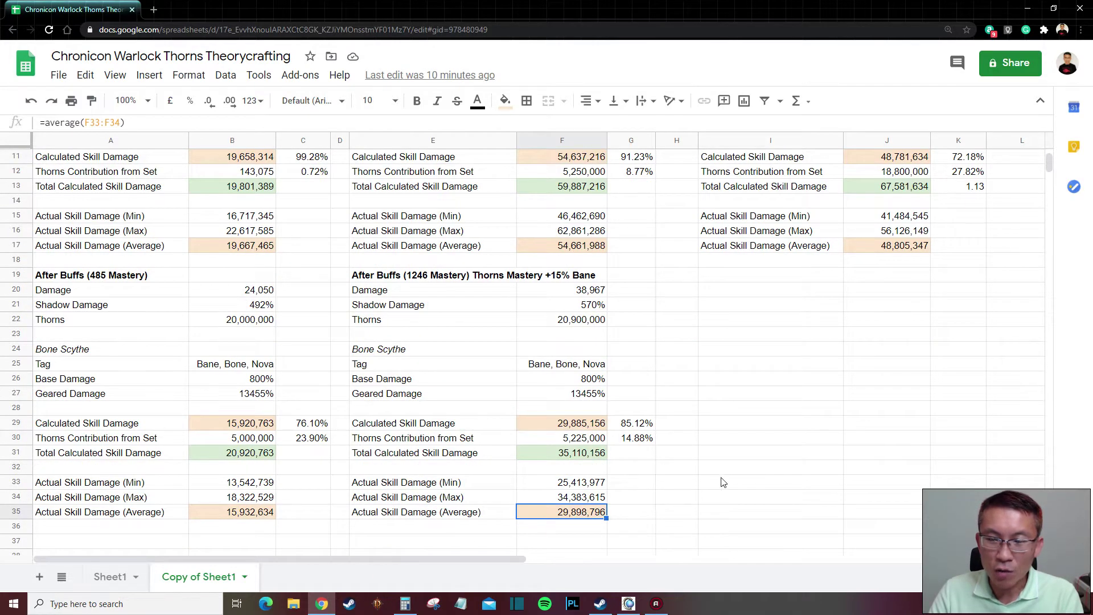
pyautogui.scroll(5, 723, 483)
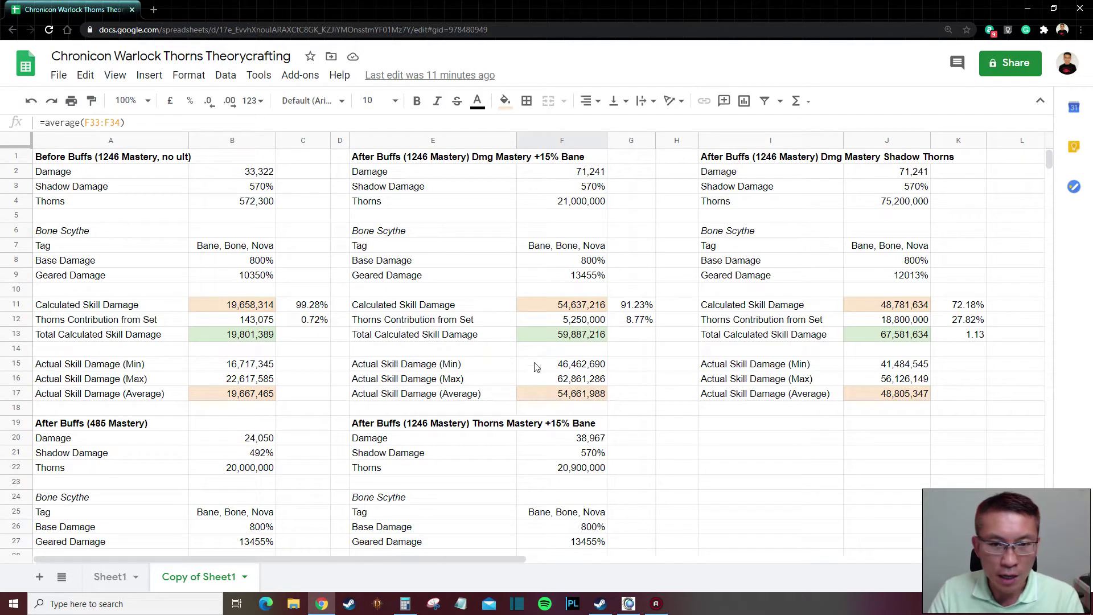
# - Switch to the Chronicon game and read the Bone Scythe skill description and the set bonuses on the equipped armor and helm
pyautogui.click(629, 605)
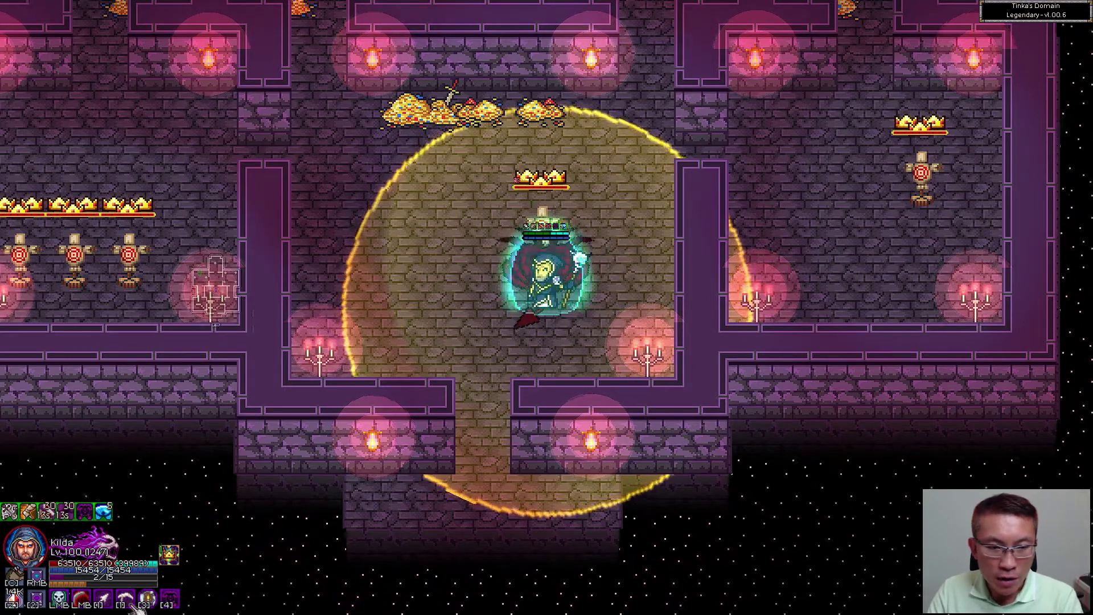
pyautogui.moveTo(128, 601)
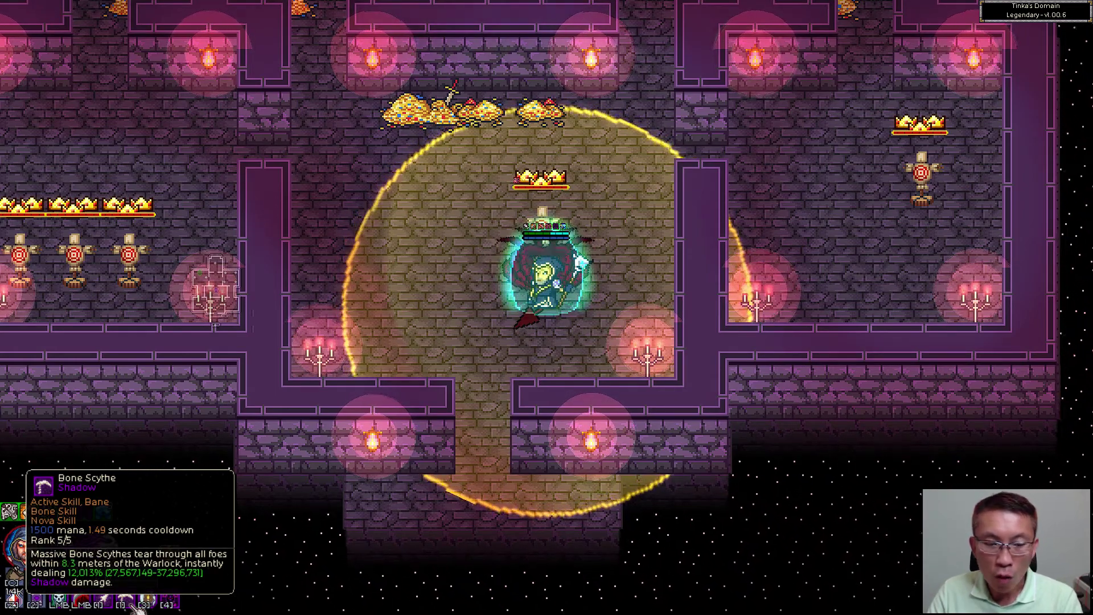
pyautogui.press('c')
pyautogui.moveTo(27, 458)
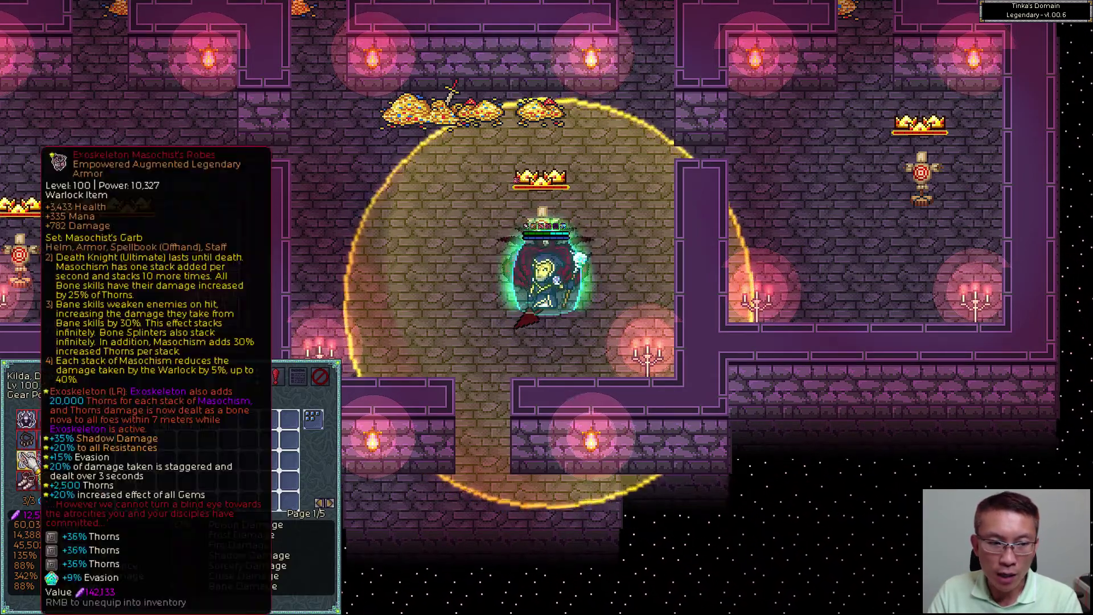
pyautogui.moveTo(33, 422)
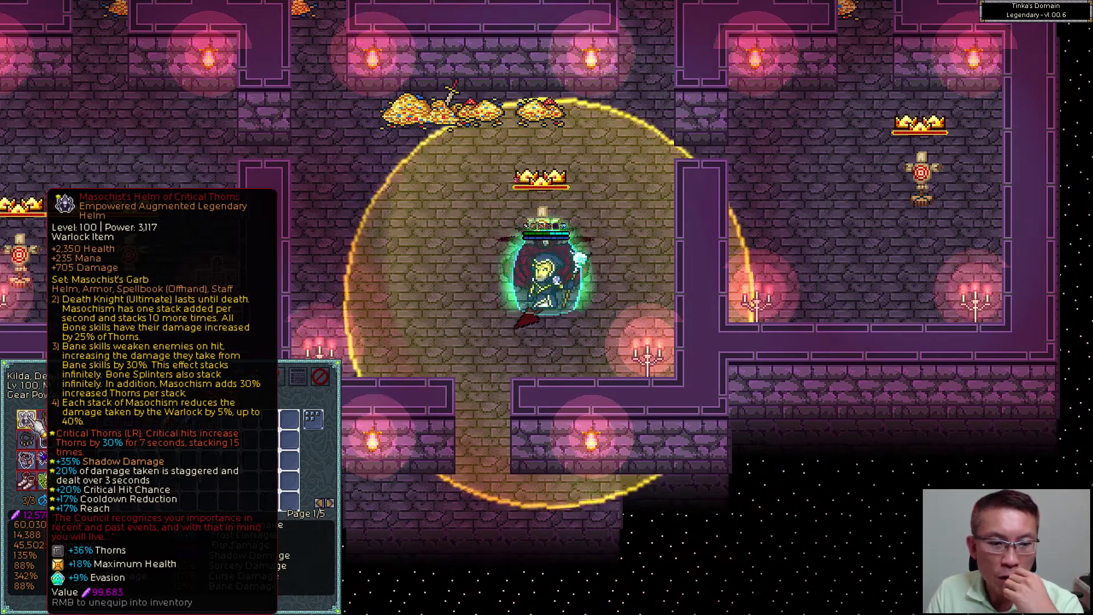
# - Recheck the Bone Scythe skill's damage range and look over the character's inventory and stats
pyautogui.press('i')
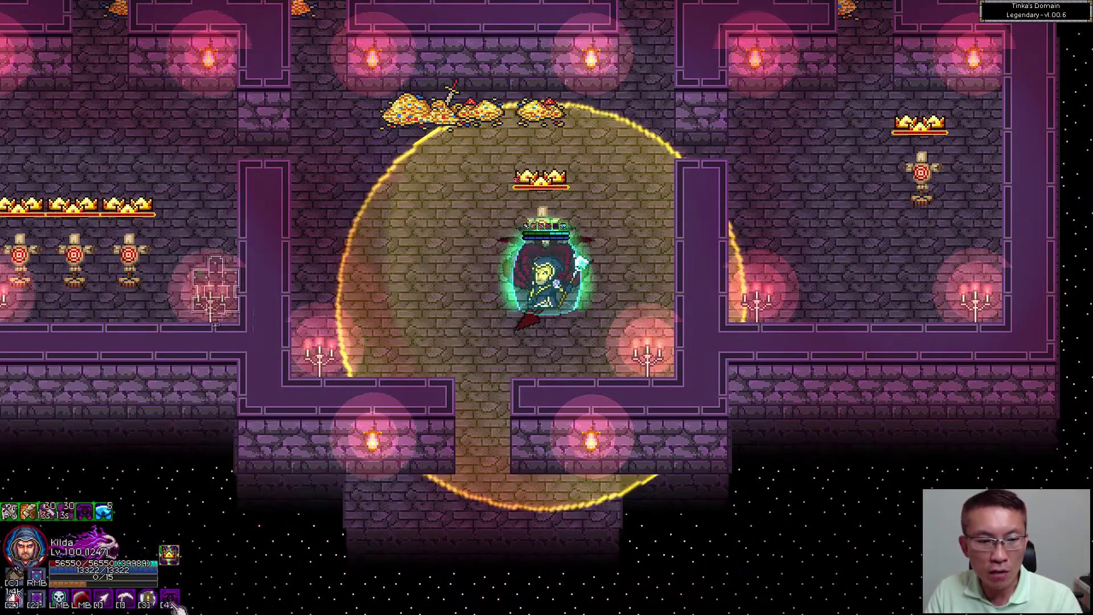
pyautogui.moveTo(136, 605)
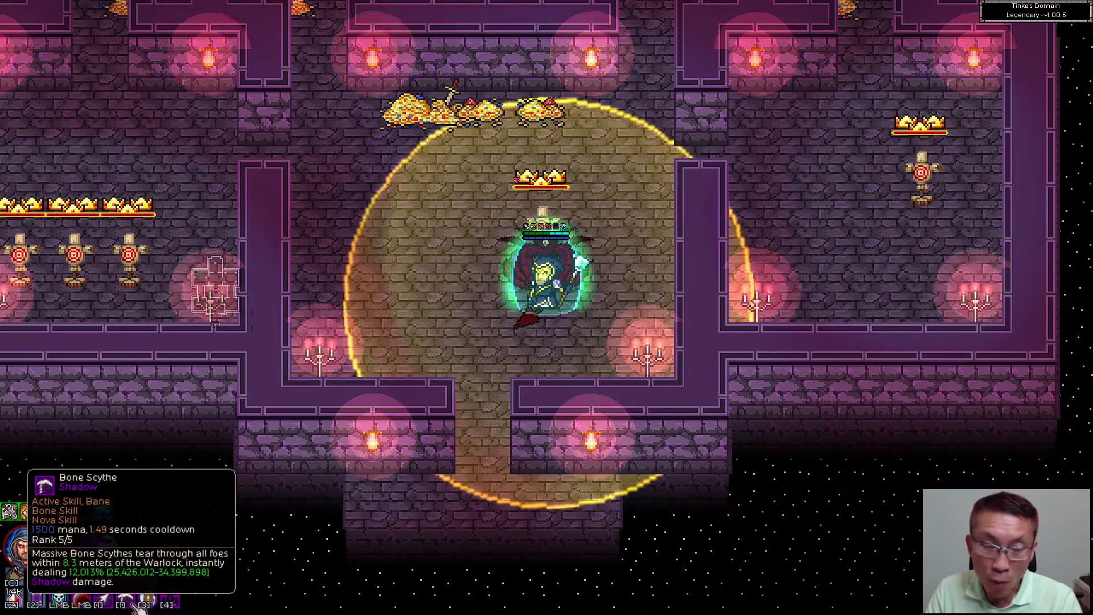
pyautogui.press('i')
pyautogui.moveTo(33, 427)
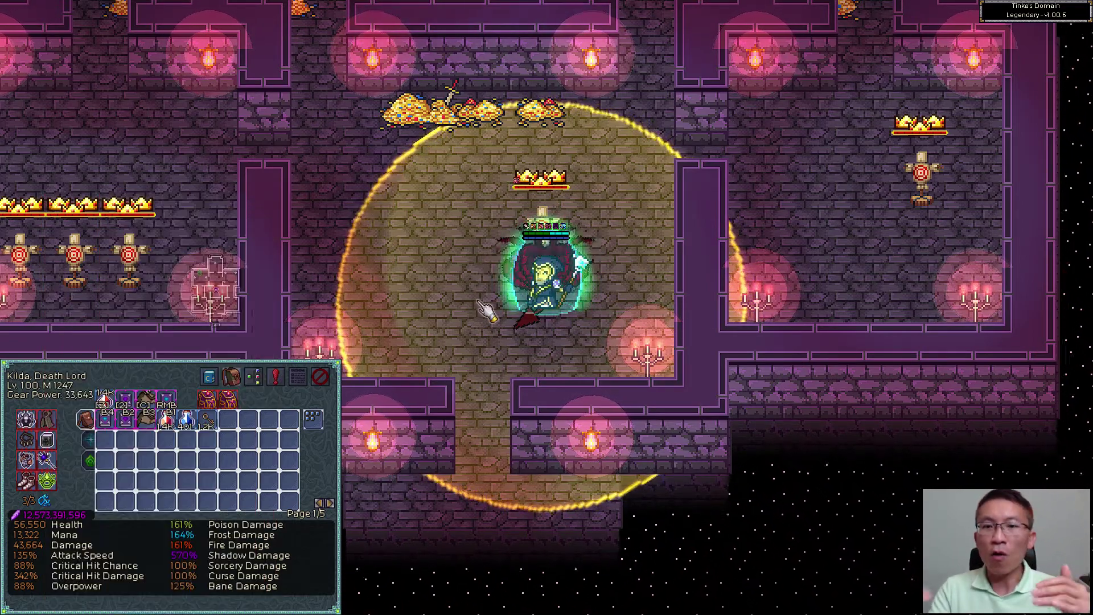
pyautogui.press('i')
pyautogui.press('i')
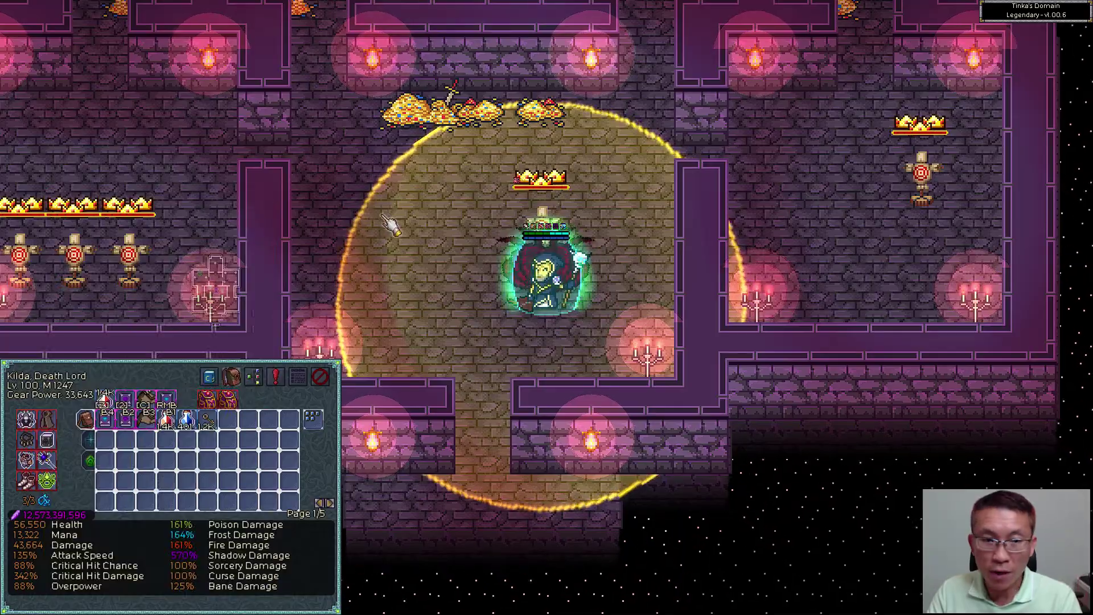
# - Switch back to the spreadsheet and inspect the Before Buffs block's Thorns Contribution from Set formula alongside the Calculated Skill Damage row
pyautogui.hotkey('alt', 'Tab')
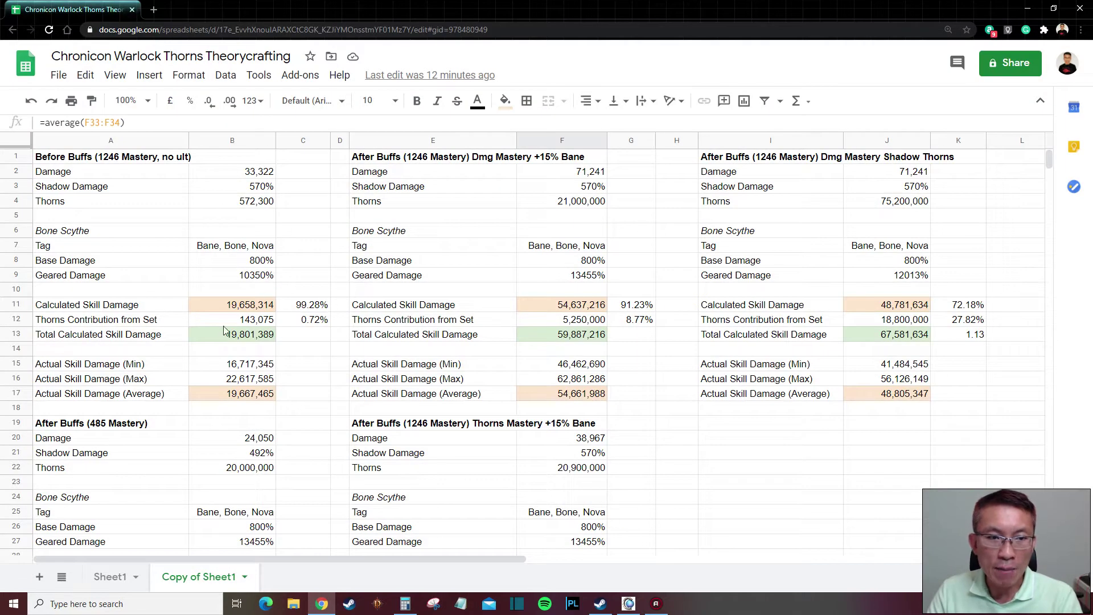
pyautogui.click(242, 323)
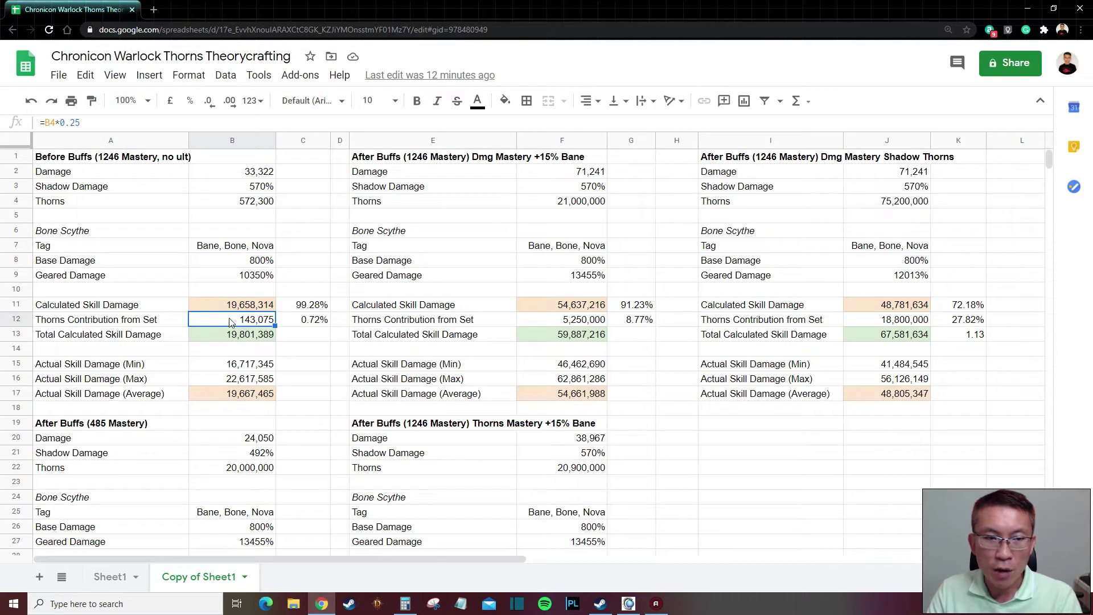
pyautogui.click(129, 311)
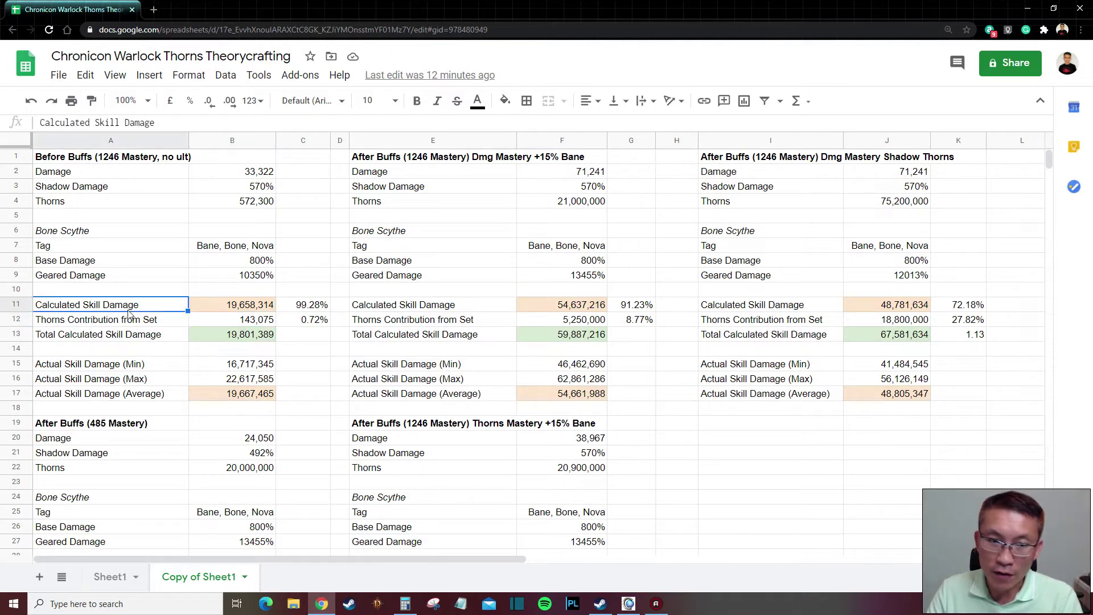
pyautogui.click(131, 323)
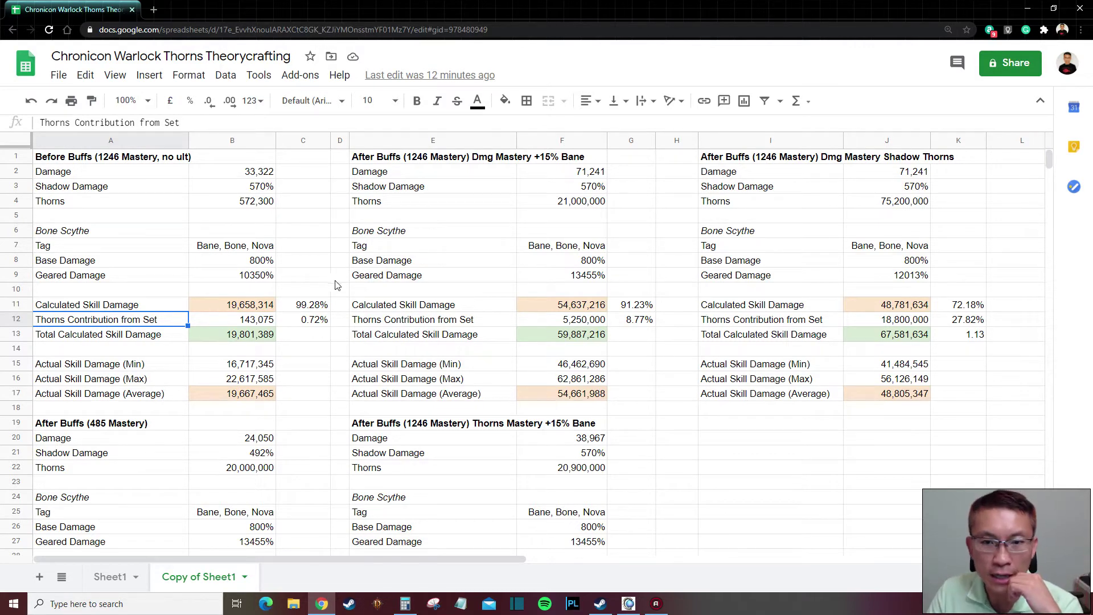
# - Compare Total Calculated Skill Damage in the Dmg Mastery +15% Bane and Thorns Mastery blocks, and inspect the former's Thorns Contribution from Set formula
pyautogui.click(577, 339)
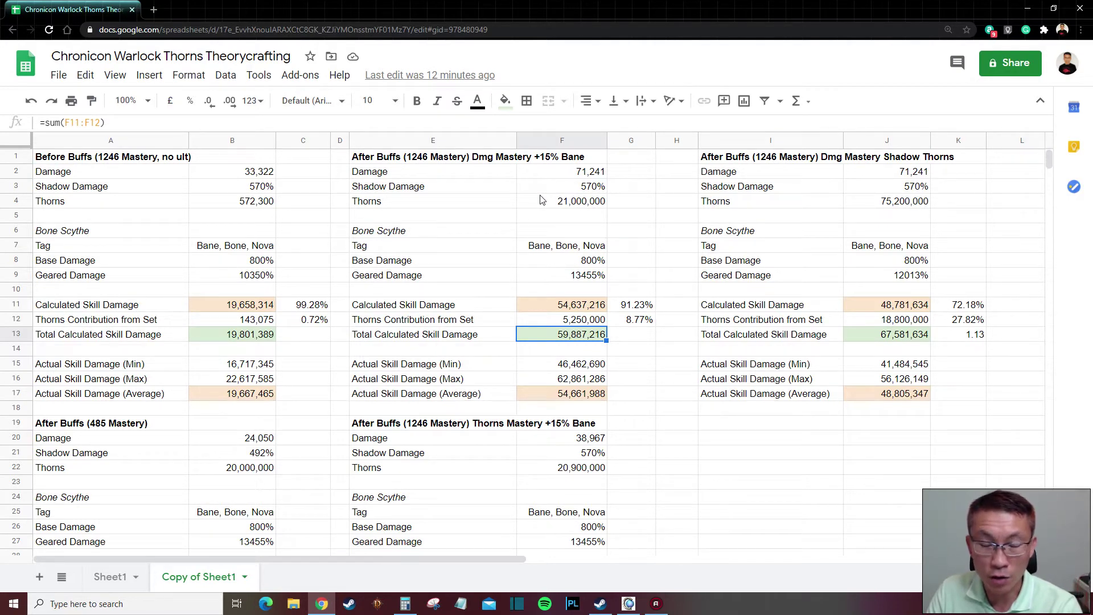
pyautogui.scroll(-3, 540, 199)
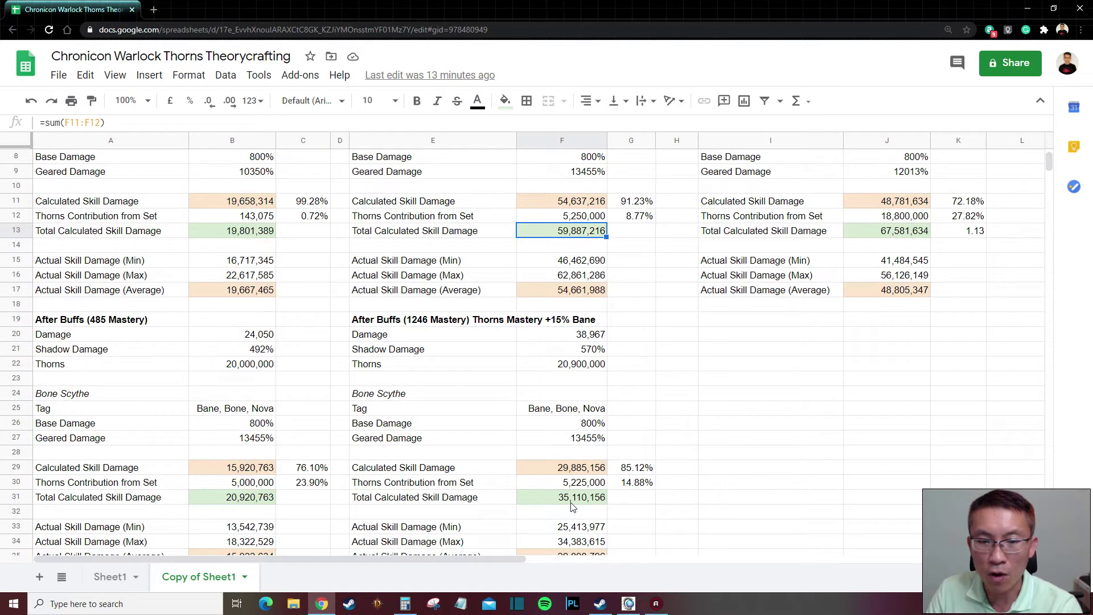
pyautogui.scroll(3, 572, 505)
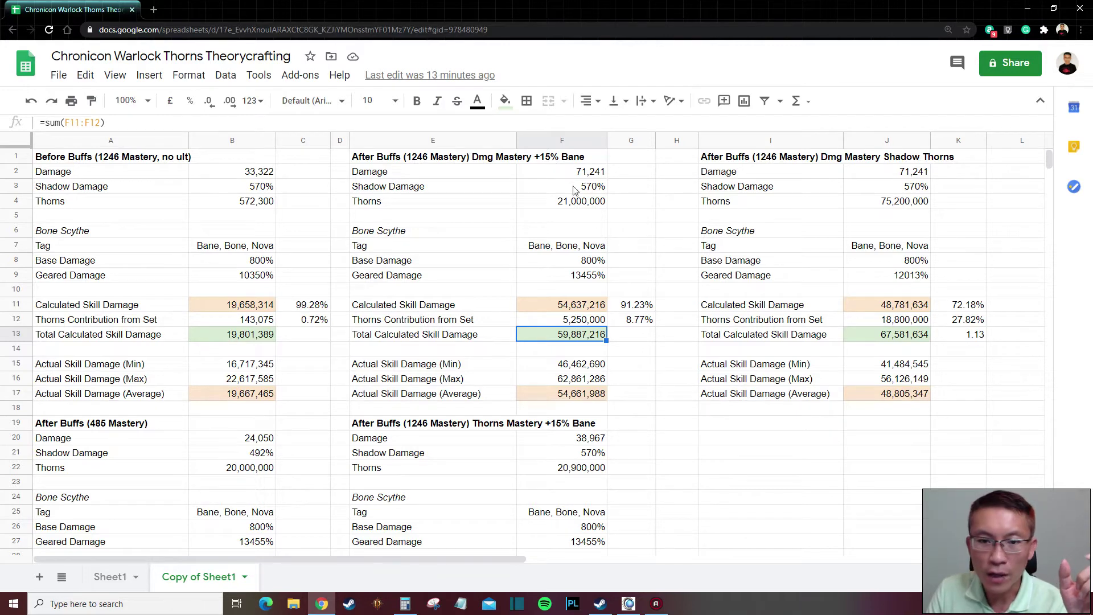
pyautogui.click(590, 321)
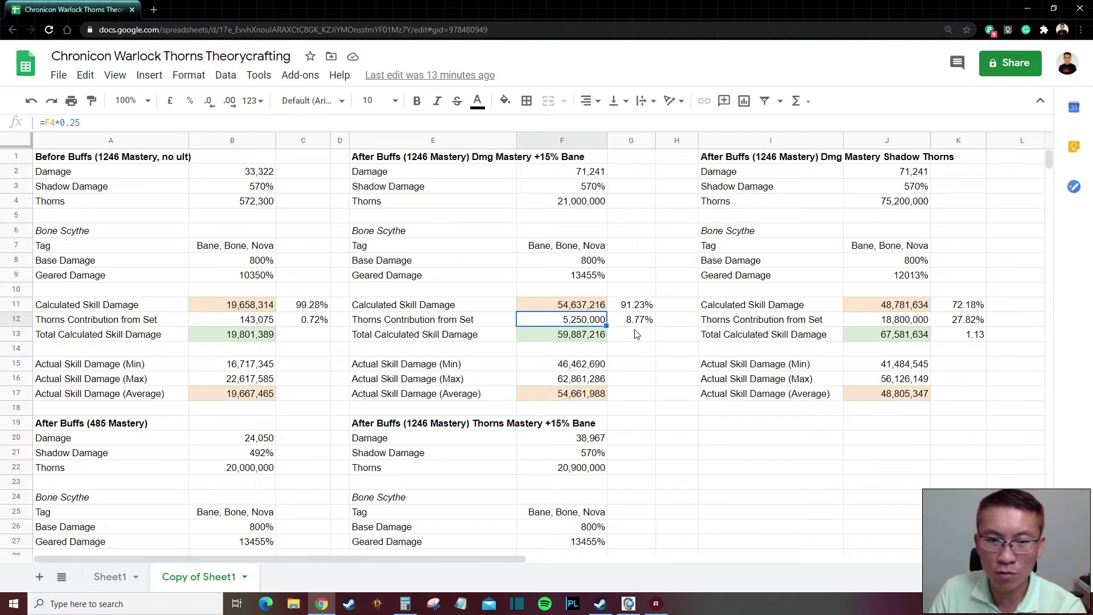
pyautogui.click(599, 337)
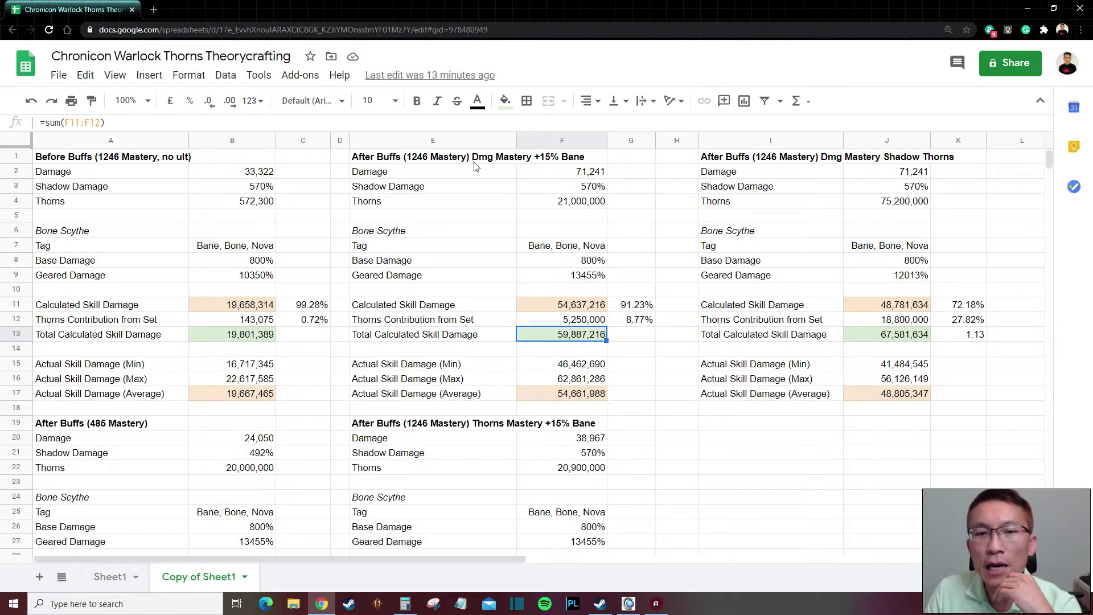
# - Compare Calculated Skill Damage and Actual Skill Damage (Average) between the Dmg Mastery +15% Bane and Dmg Mastery Shadow Thorns blocks
pyautogui.click(436, 160)
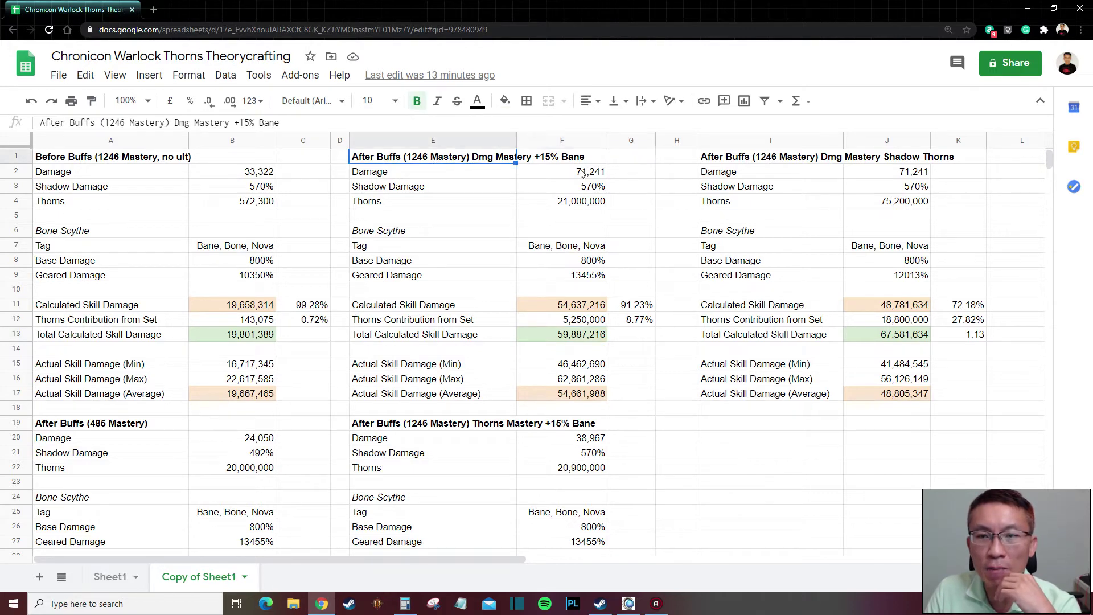
pyautogui.click(750, 162)
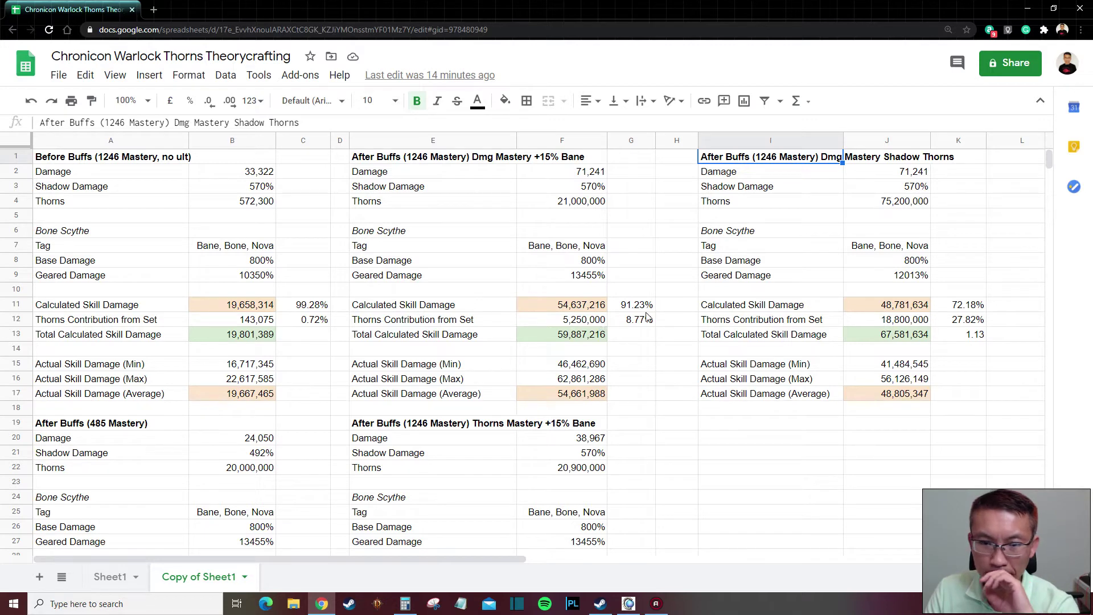
pyautogui.click(578, 308)
pyautogui.click(912, 307)
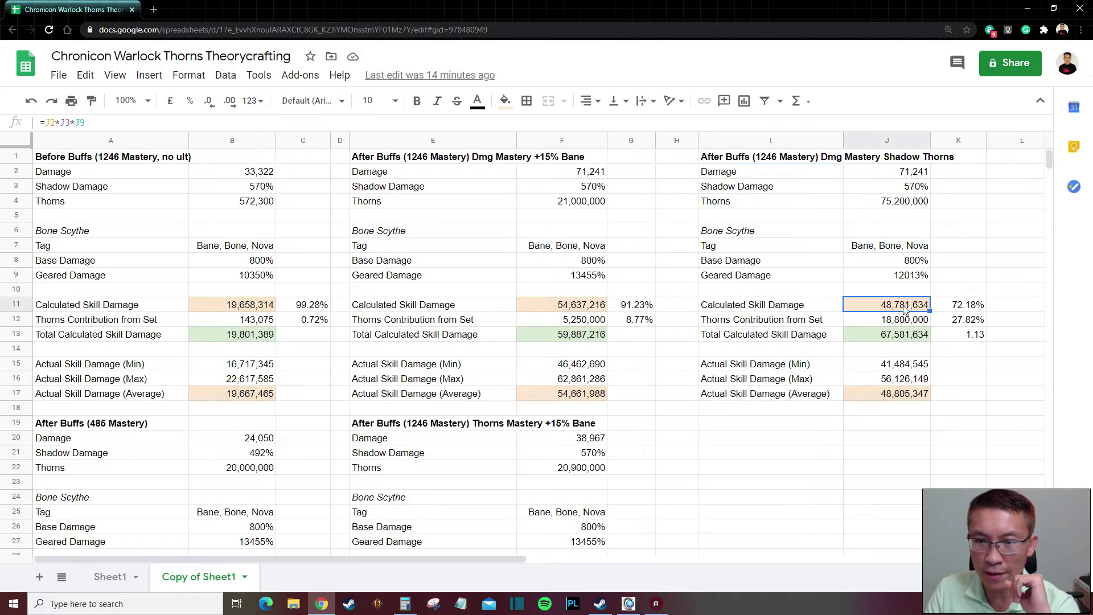
pyautogui.click(563, 395)
pyautogui.click(880, 393)
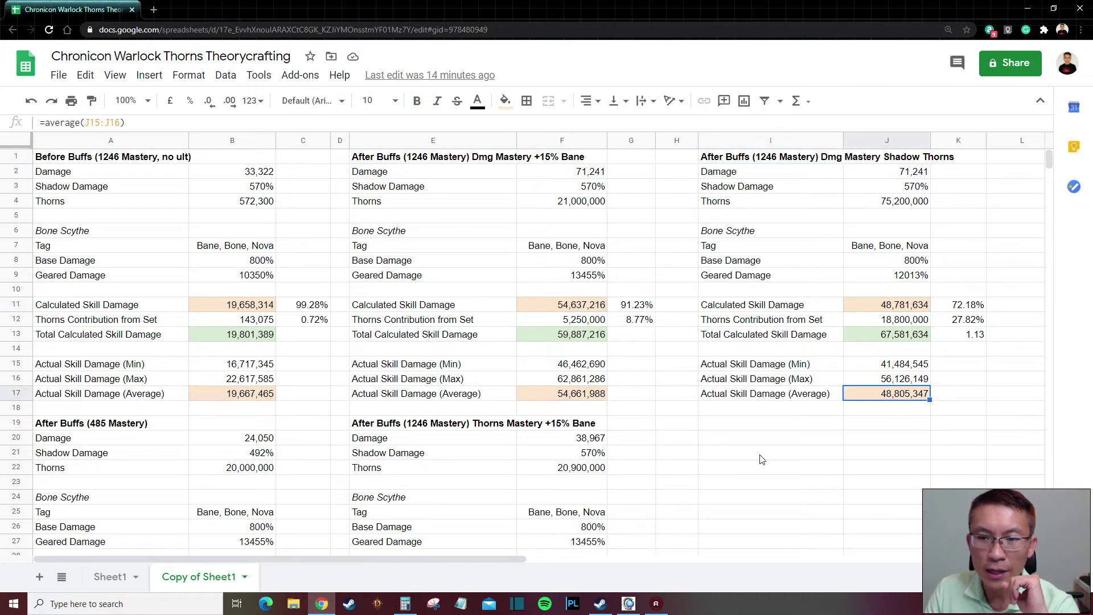
# - Inspect the Shadow Thorns block's Thorns Contribution from Set formula and the ratio beside its Total Calculated Skill Damage
pyautogui.click(889, 322)
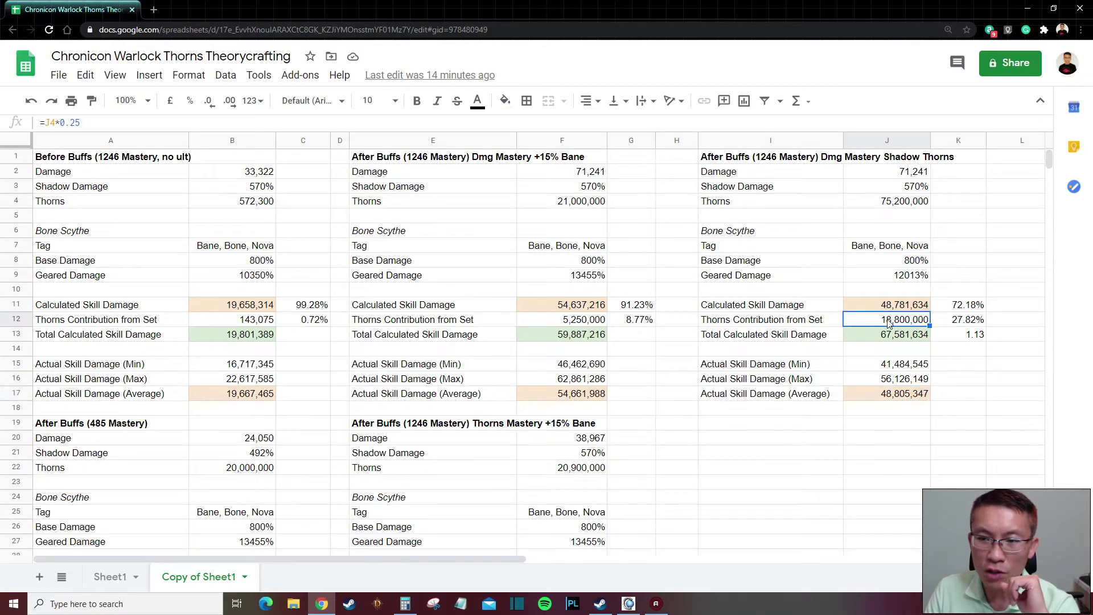
pyautogui.click(971, 336)
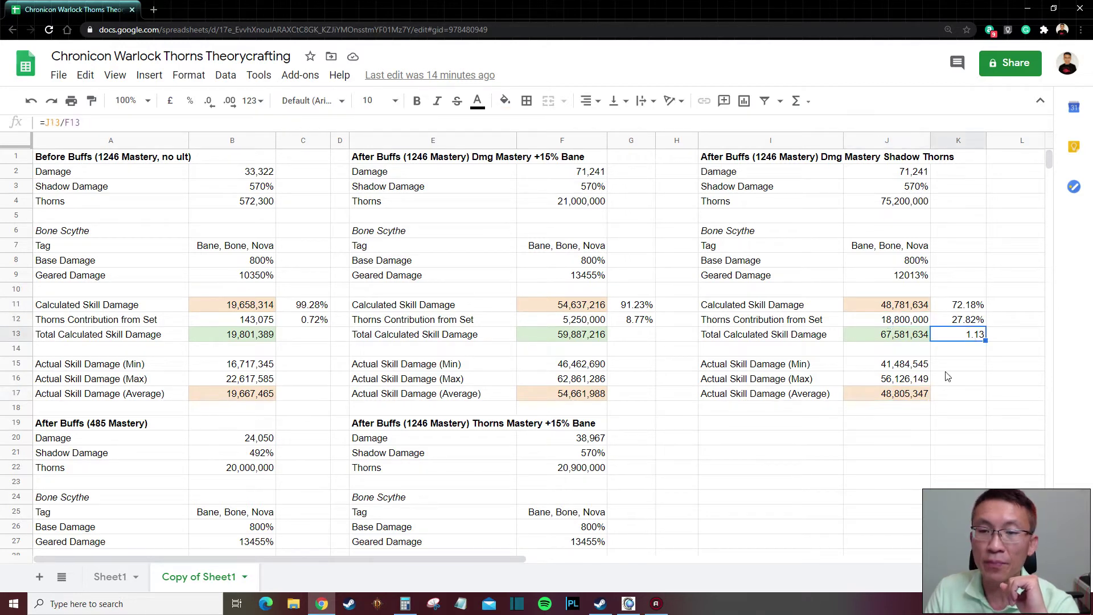
pyautogui.click(946, 370)
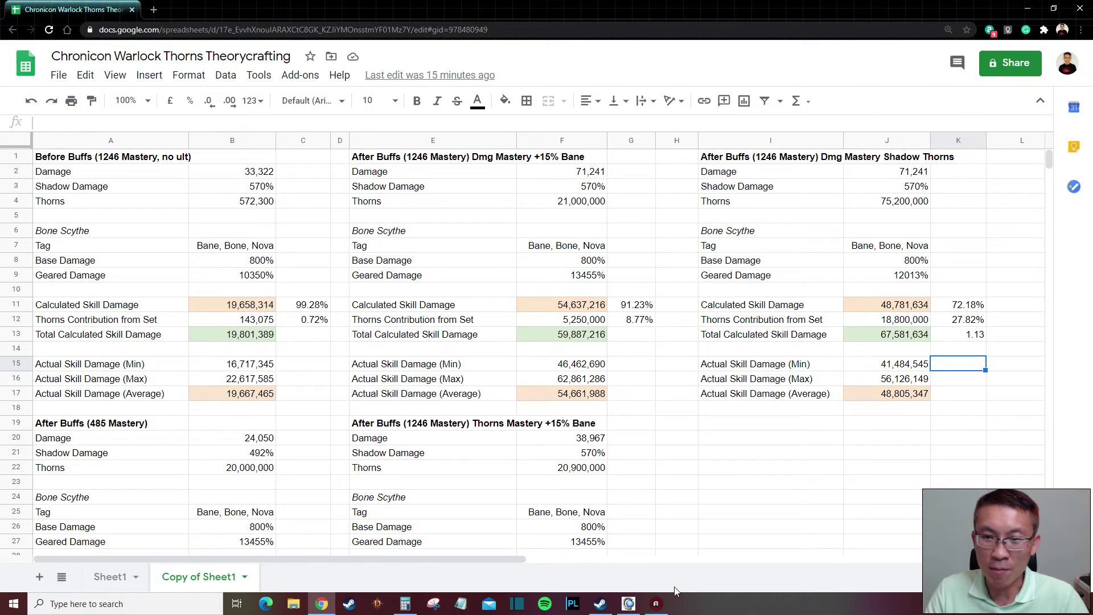
# - Switch to the Chronicon game, close the inventory and walk the character away from the nearby training dummy
pyautogui.click(630, 605)
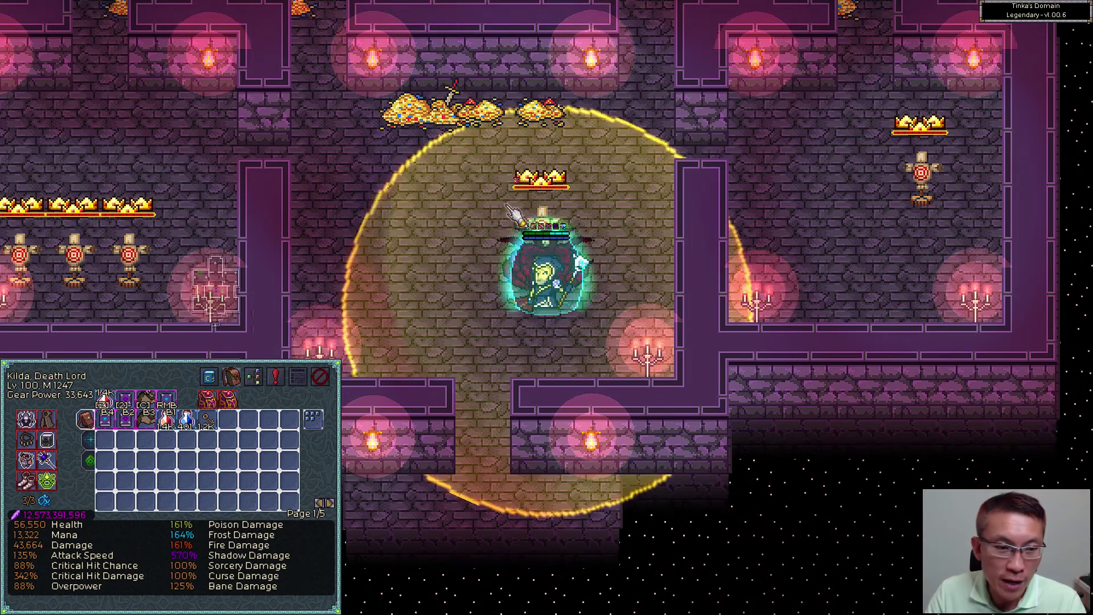
pyautogui.press('i')
pyautogui.press('w')
pyautogui.press('a')
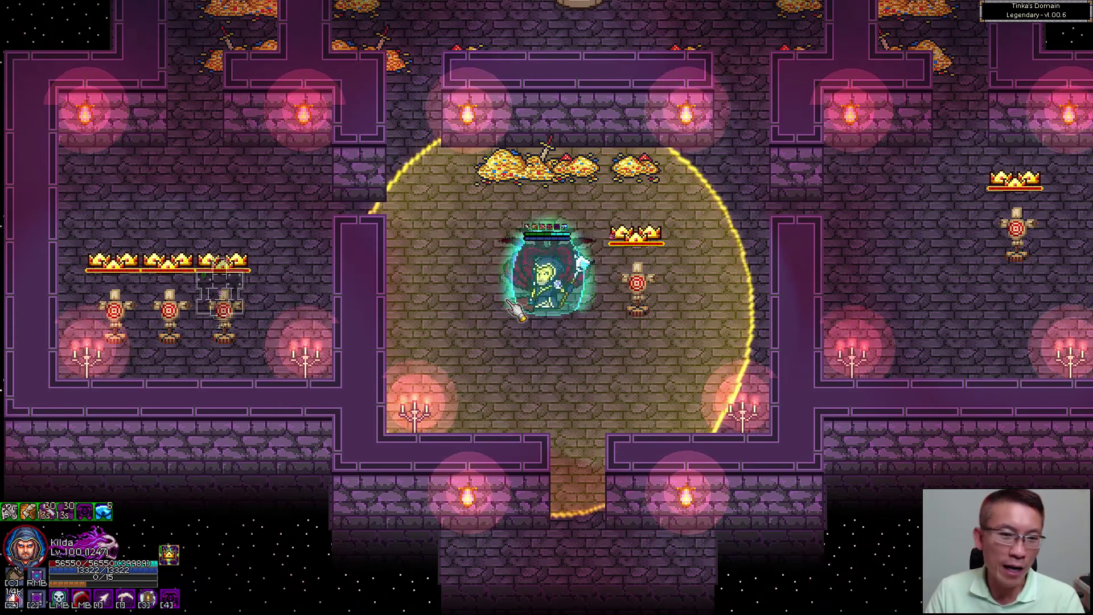
# - Reopen the character's inventory and look through all five pages of stats, returning to the first page
pyautogui.press('i')
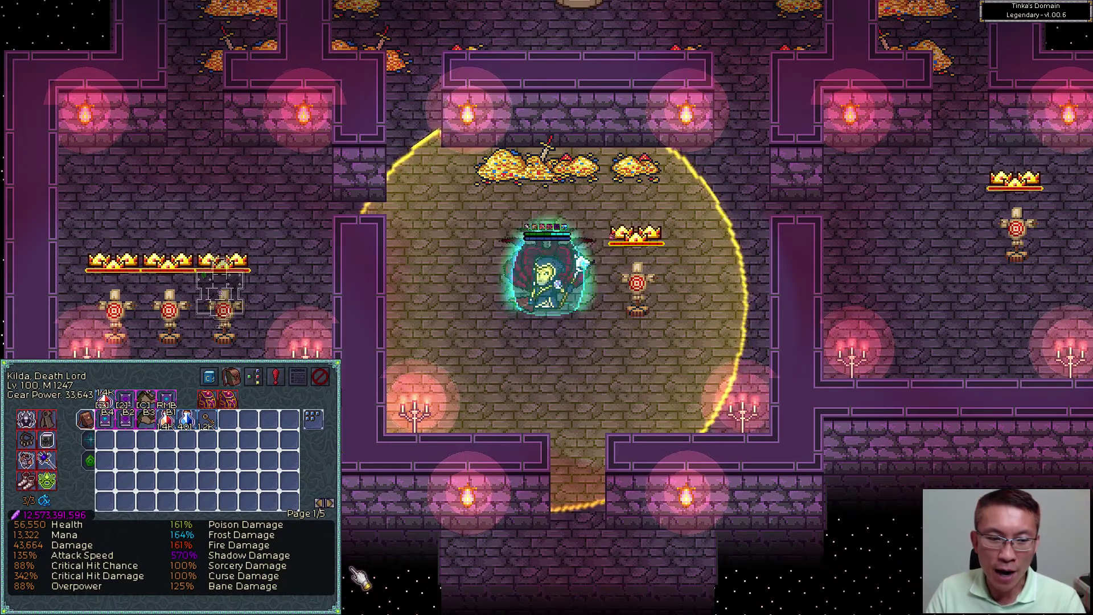
pyautogui.click(330, 503)
pyautogui.click(330, 503)
pyautogui.click(330, 504)
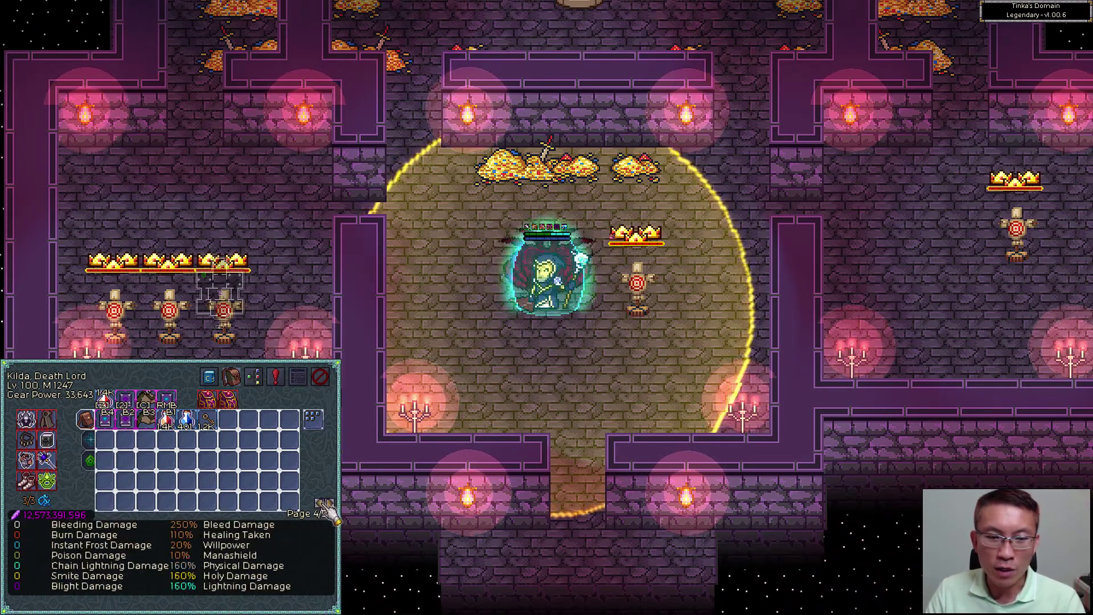
pyautogui.click(330, 503)
pyautogui.click(330, 503)
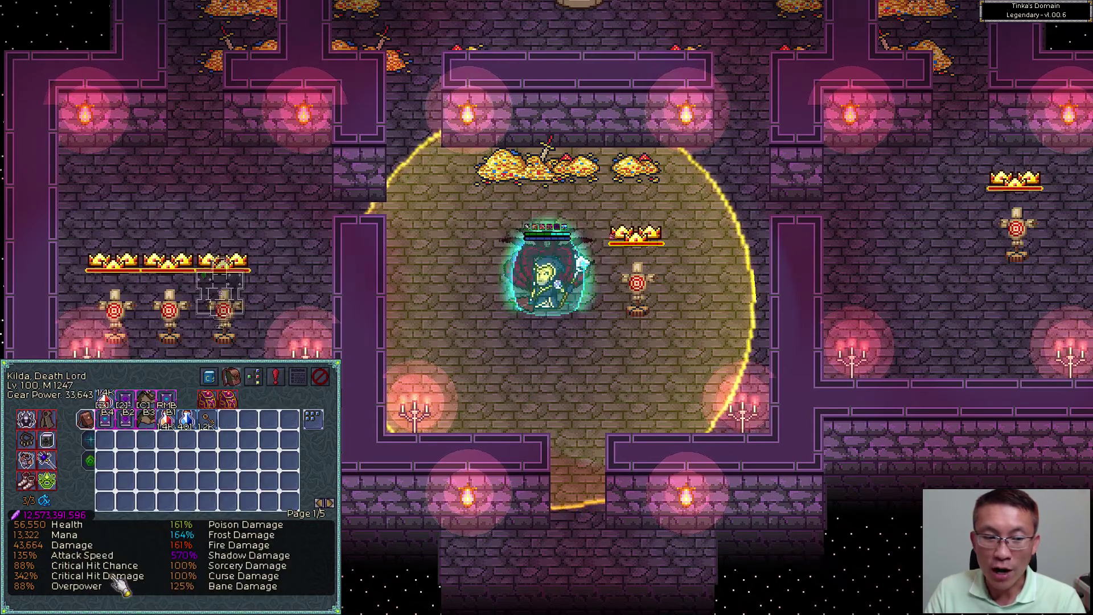
# - Read the Furious Retaliation set bonuses on the equipped Balgar's Retaliator's Cloak, then close the inventory
pyautogui.moveTo(51, 420)
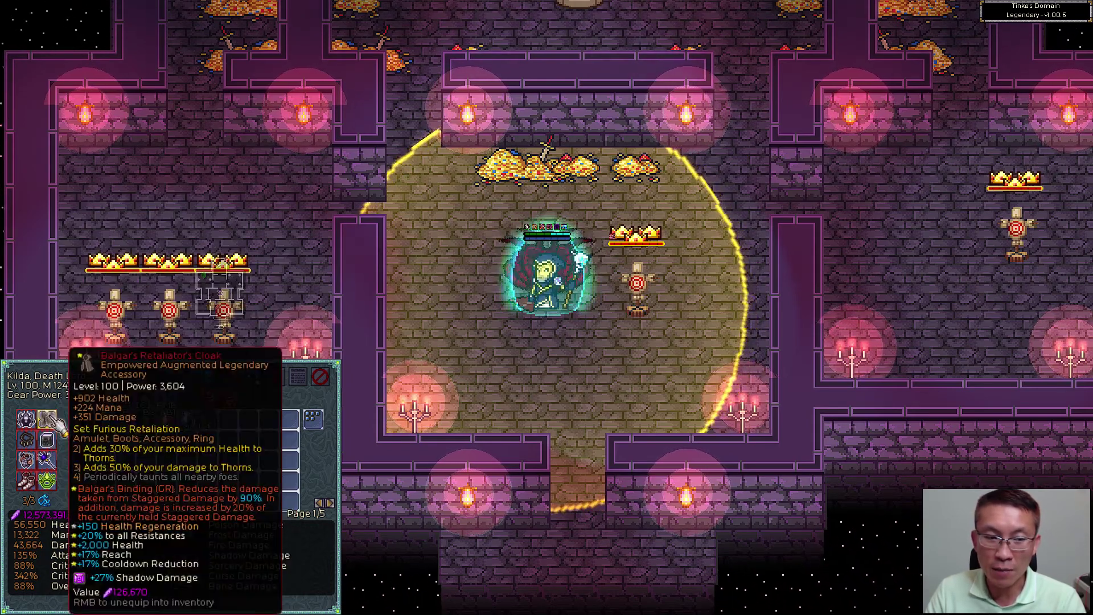
pyautogui.moveTo(60, 443)
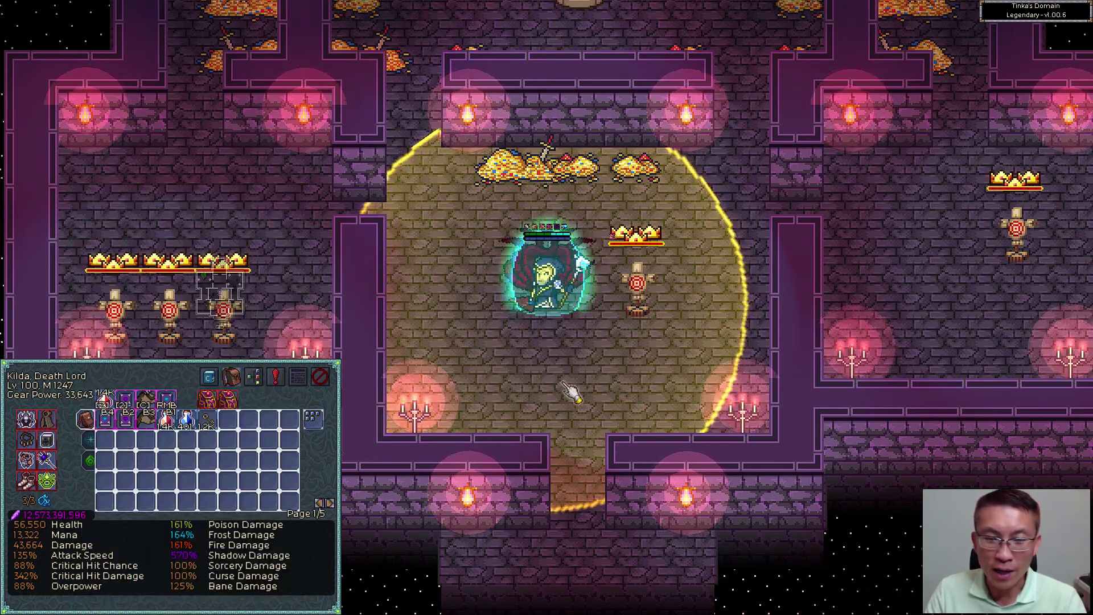
pyautogui.press('i')
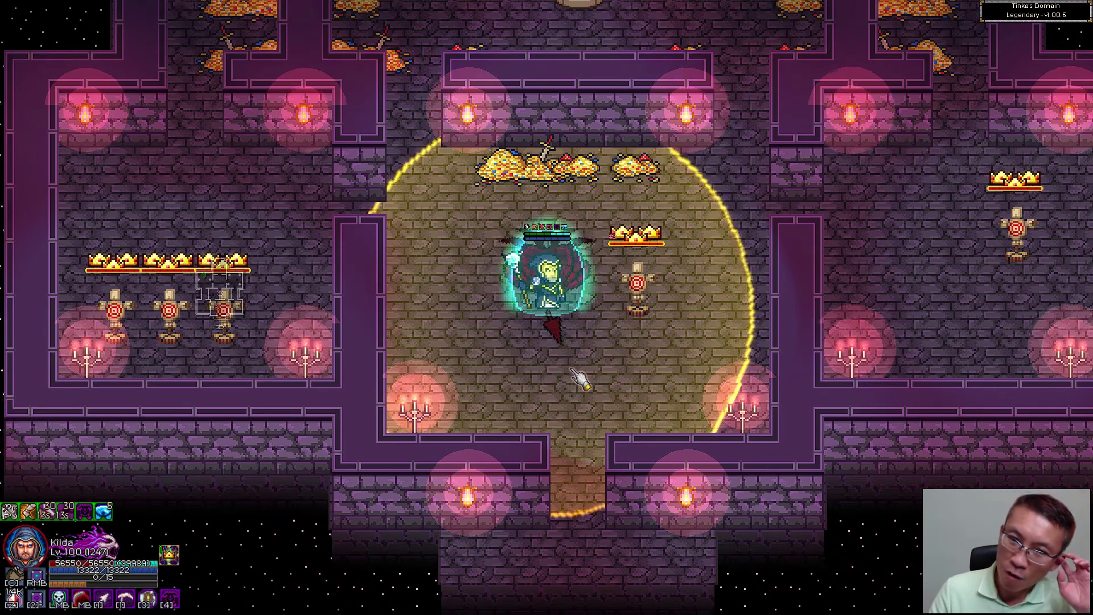